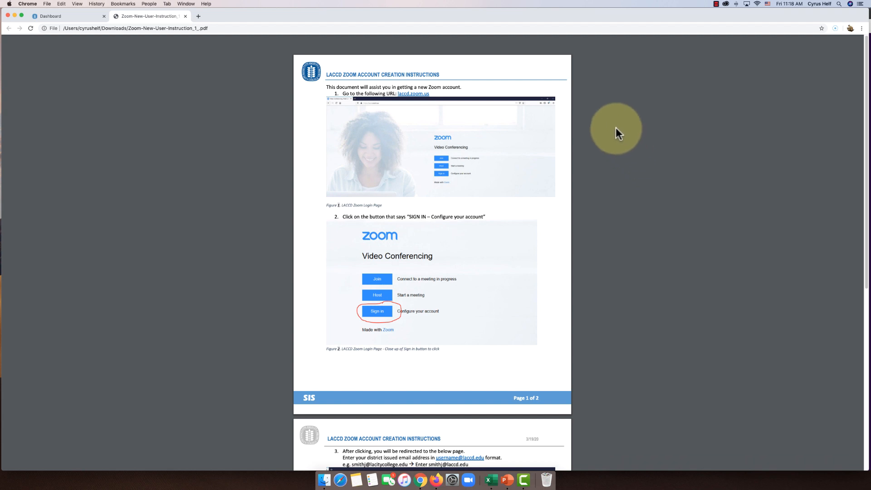
# Copy the laccd.zoom.us link from the instructions PDF and narrow Chrome to reveal Firefox.
pyautogui.moveTo(546, 66)
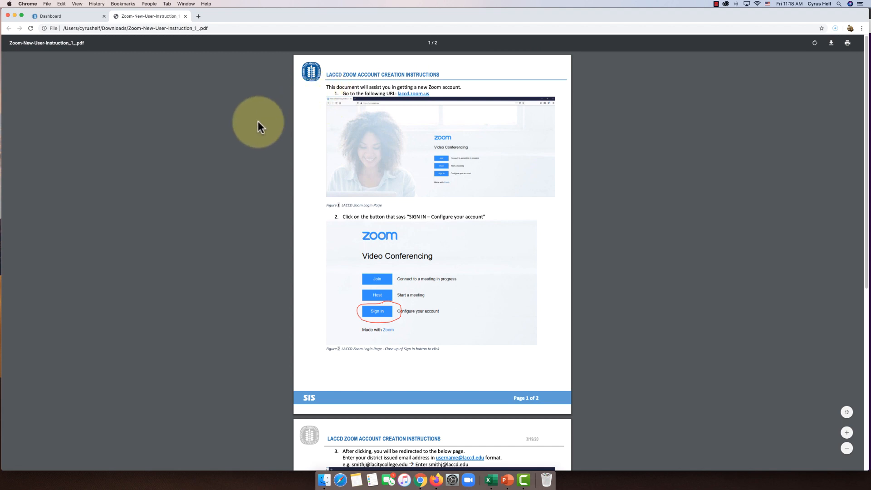
pyautogui.scroll(-7, 258, 121)
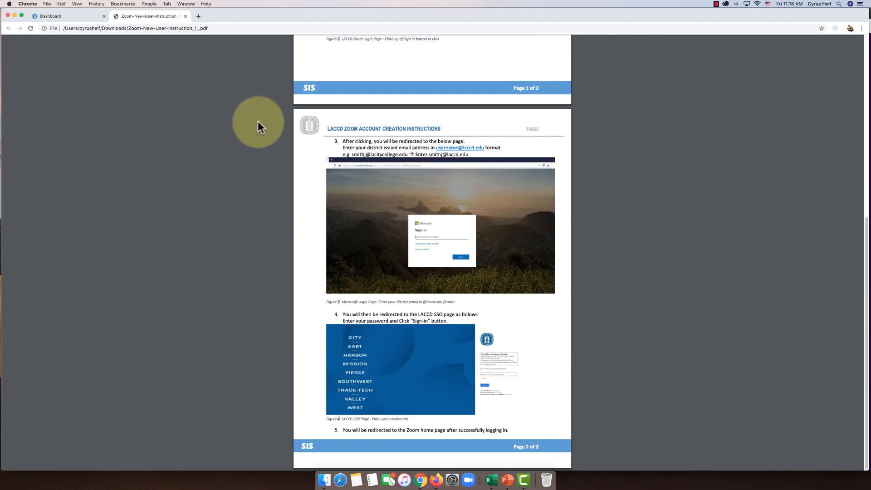
pyautogui.scroll(7, 258, 121)
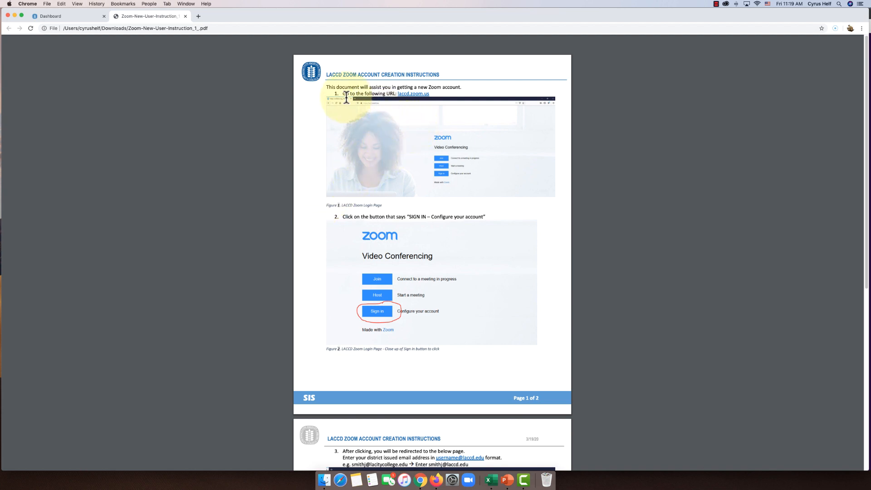
pyautogui.rightClick(415, 93)
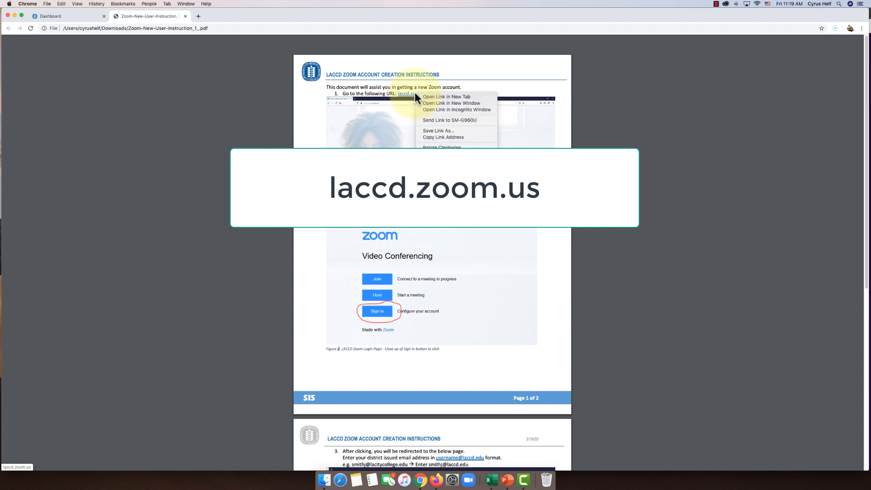
pyautogui.click(450, 136)
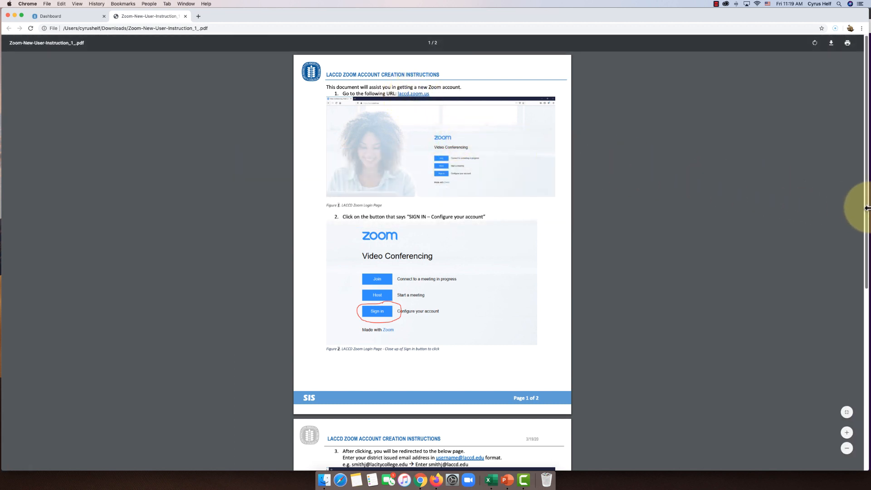
pyautogui.moveTo(868, 208); pyautogui.dragTo(485, 115)
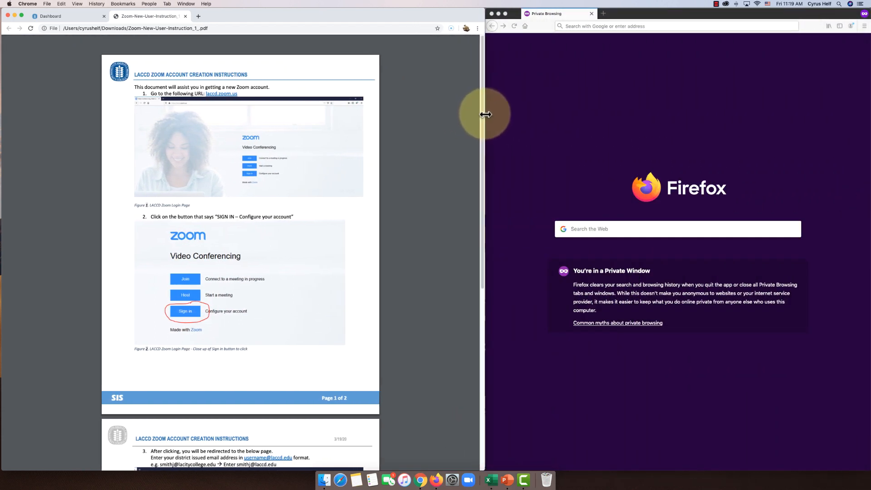
# Paste the copied laccd.zoom.us address into Firefox's private window and load it.
pyautogui.click(583, 27)
pyautogui.press('super+v')
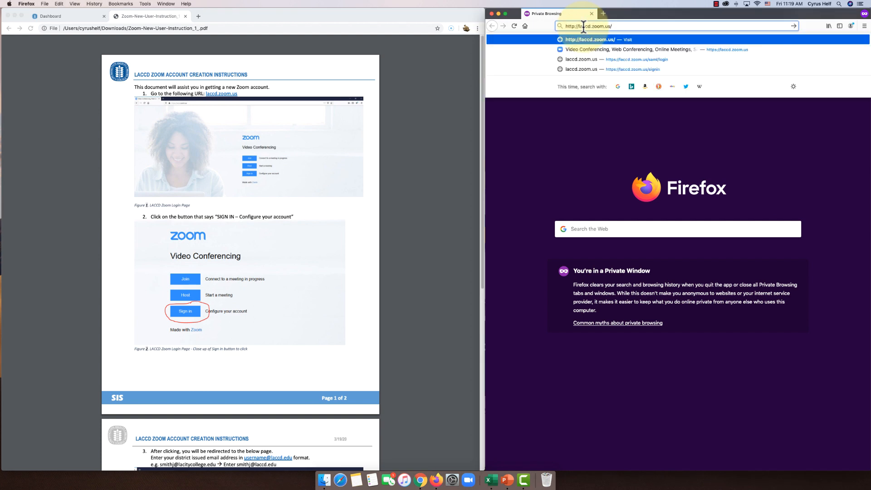
pyautogui.press('Return')
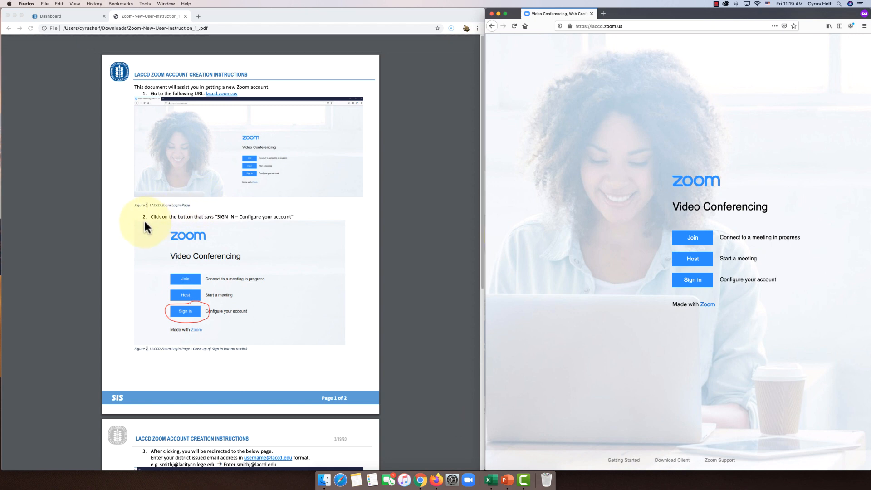
pyautogui.click(693, 281)
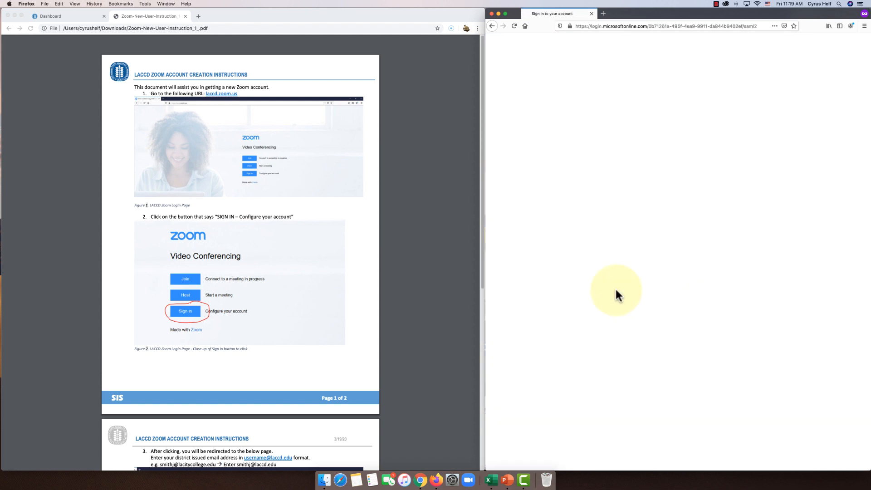
pyautogui.scroll(-5, 407, 248)
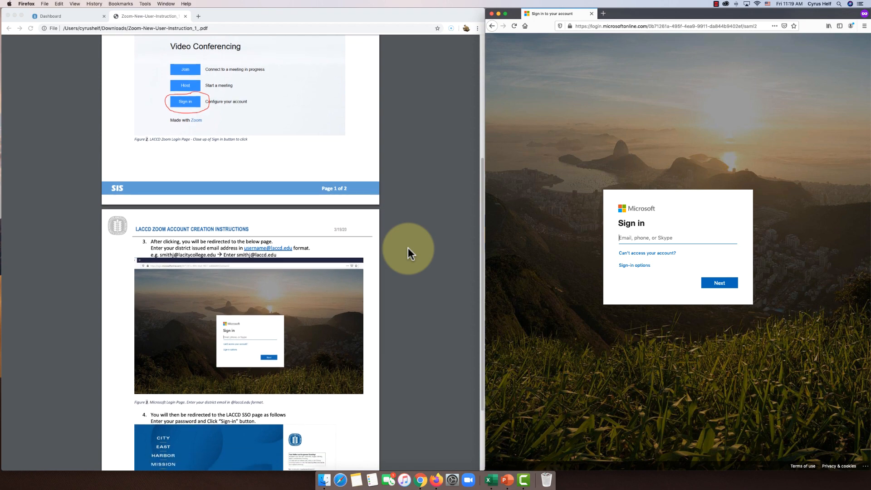
pyautogui.scroll(-3, 407, 248)
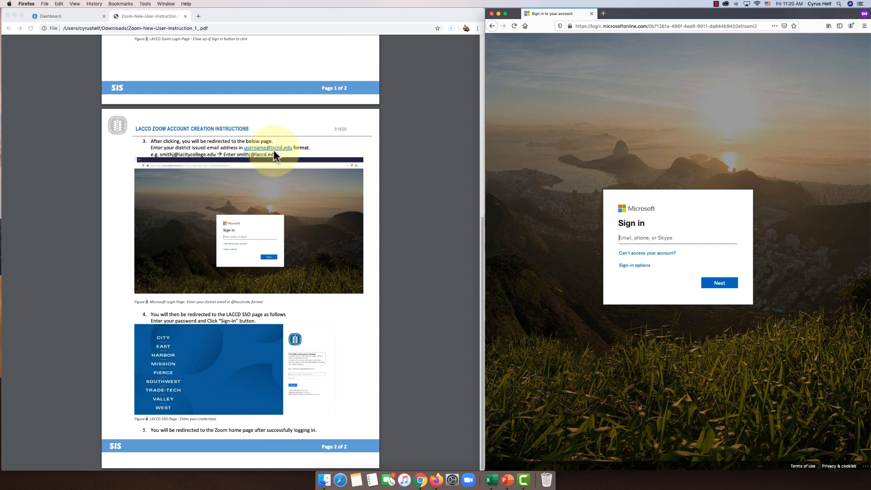
pyautogui.click(666, 232)
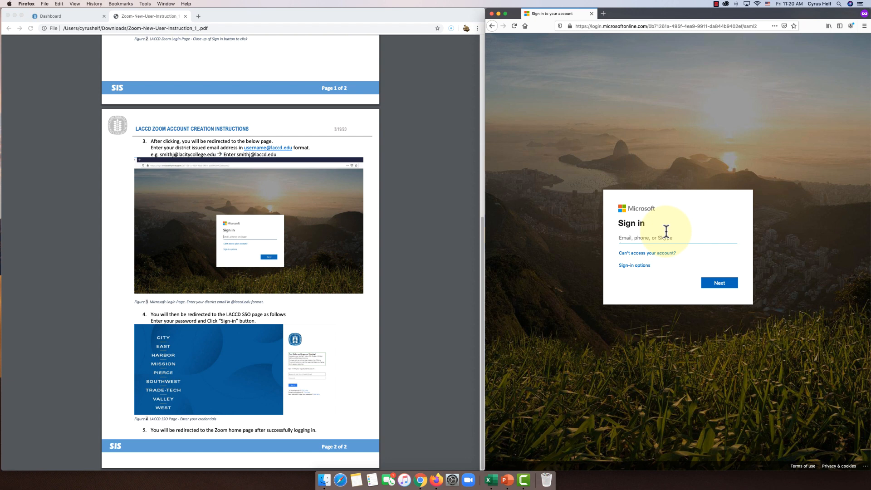
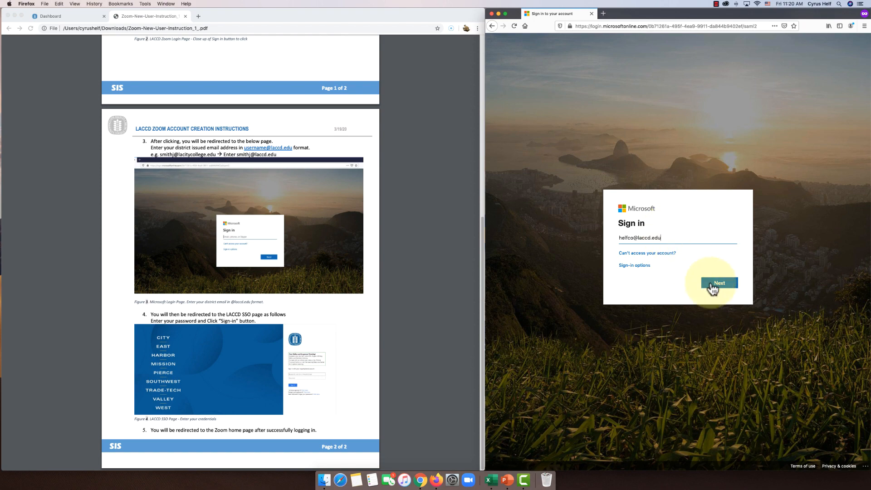
pyautogui.click(713, 289)
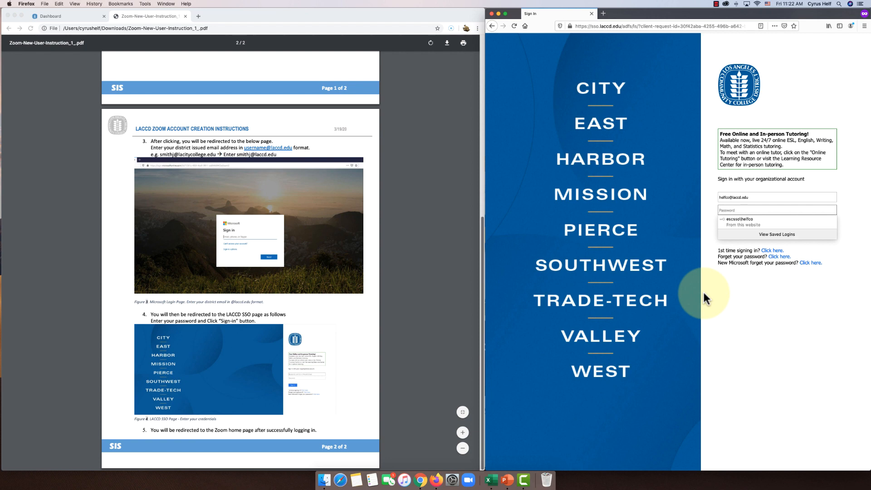
# Check the prefilled district email, then sign in to LACCD SSO with the account password.
pyautogui.click(728, 301)
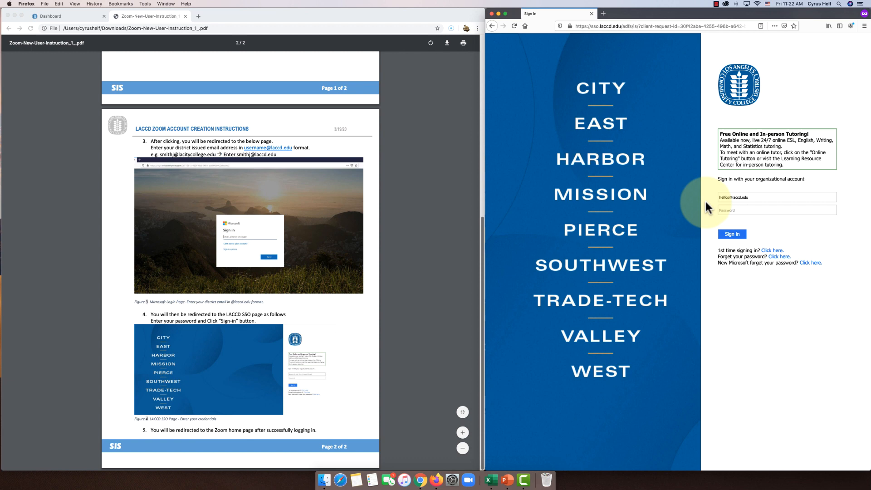
pyautogui.click(749, 199)
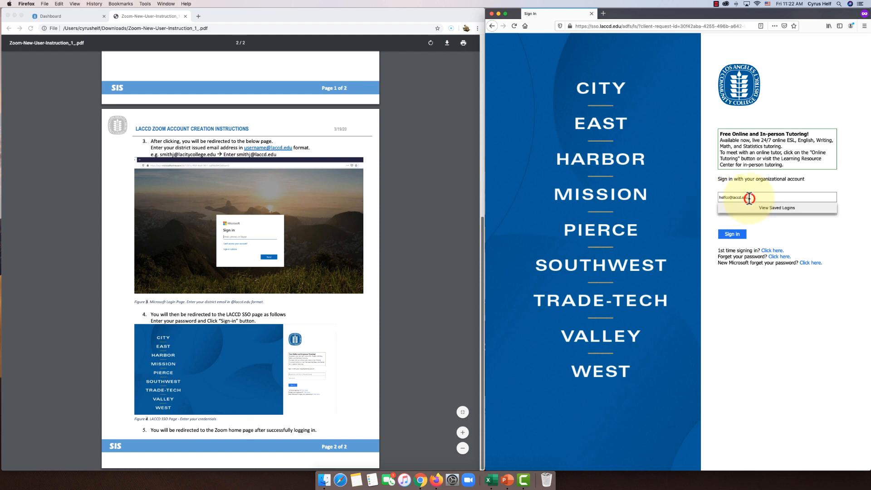
pyautogui.moveTo(749, 198); pyautogui.dragTo(721, 198)
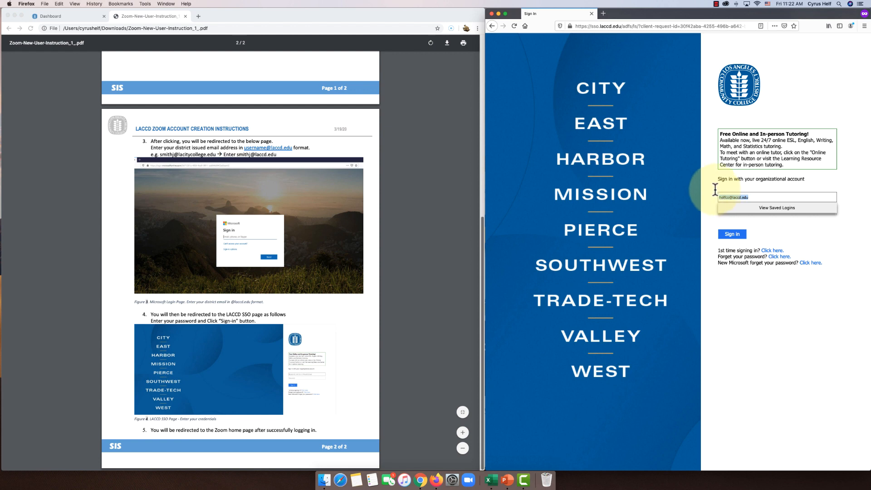
pyautogui.click(722, 201)
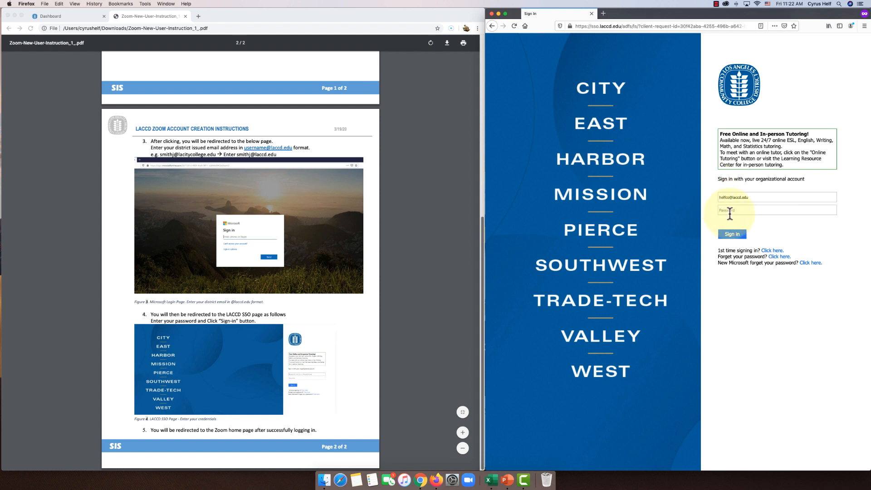
pyautogui.click(724, 210)
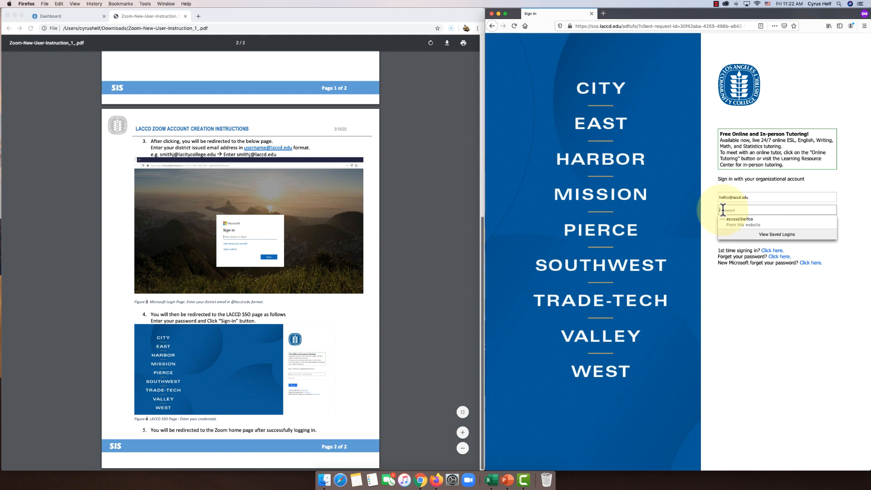
pyautogui.write('•')
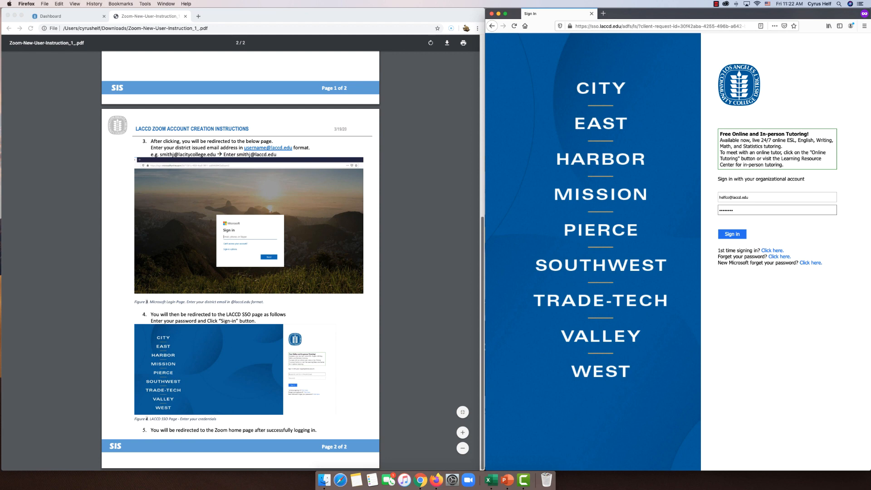
pyautogui.click(735, 235)
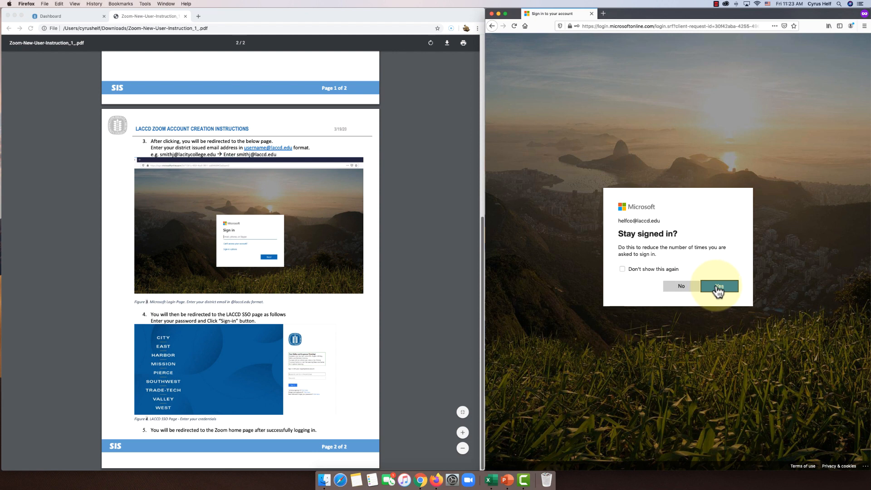
# Decline 'Stay signed in', widen Firefox, and review the SSO sign-in email on the Profile page.
pyautogui.click(681, 286)
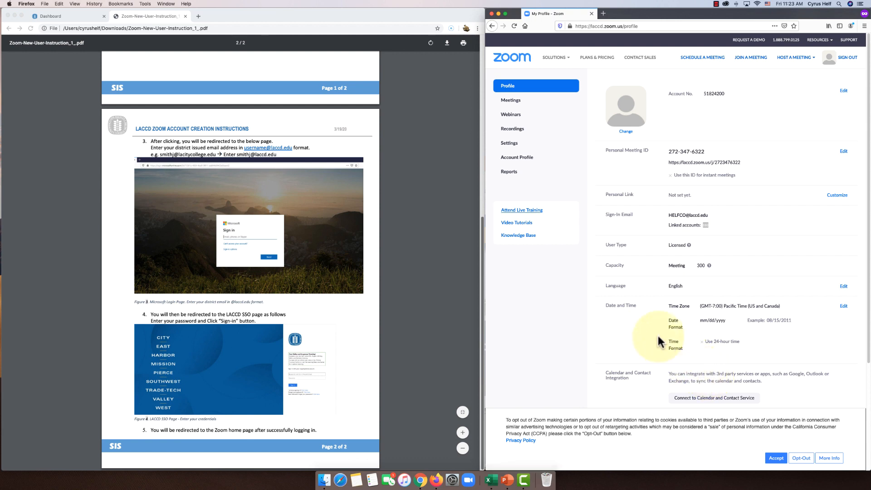
pyautogui.moveTo(498, 214); pyautogui.dragTo(4, 172)
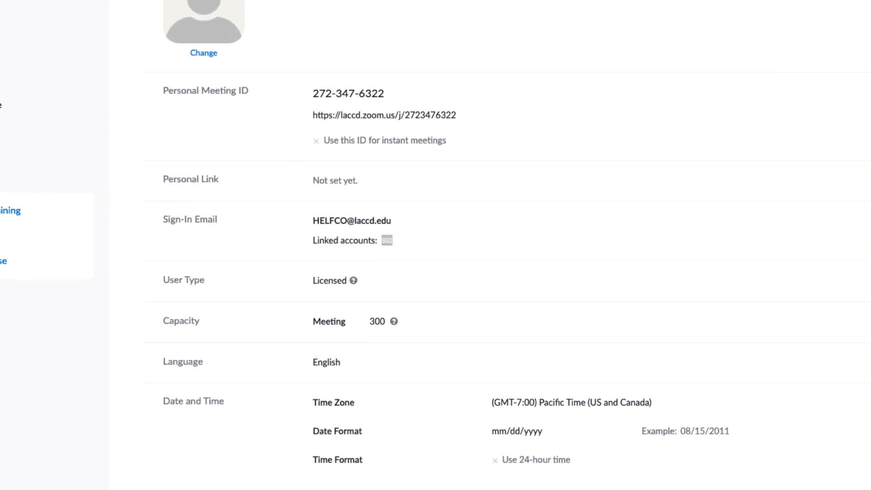
pyautogui.moveTo(392, 225); pyautogui.dragTo(479, 226)
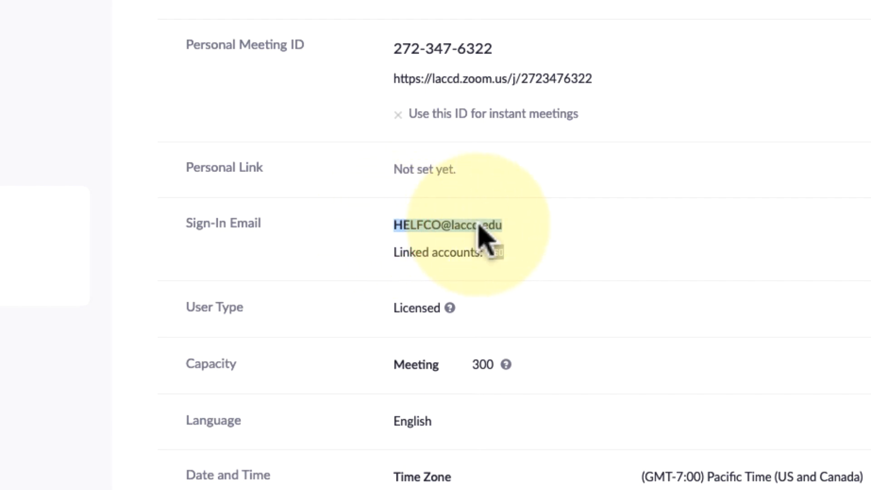
pyautogui.click(626, 229)
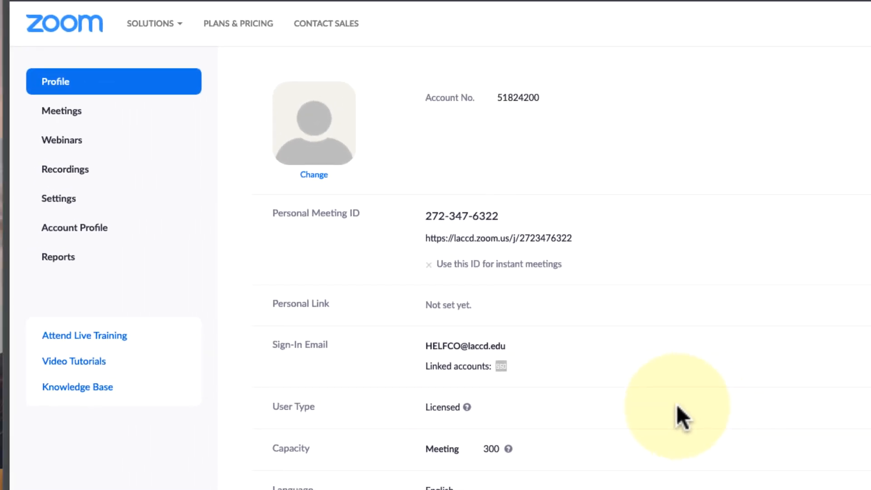
# Start a new meeting and title it 'Week 5 Lecture - Friday -12:30pm'.
pyautogui.click(61, 113)
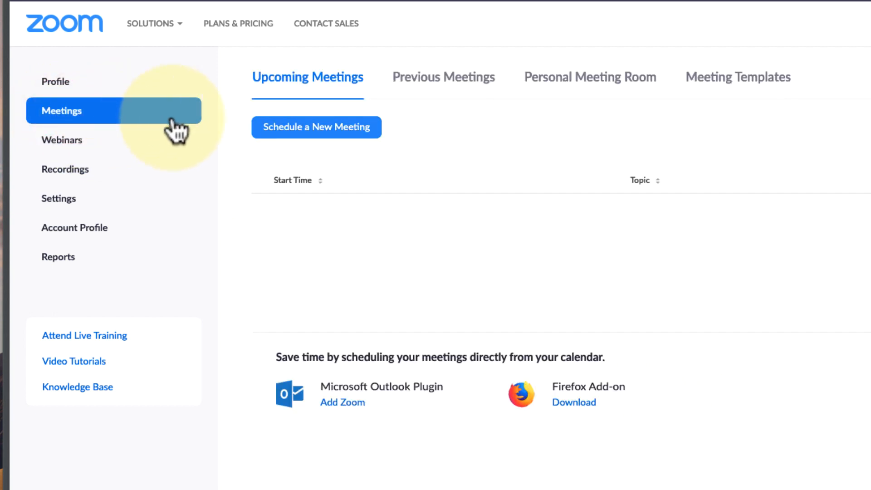
pyautogui.click(282, 128)
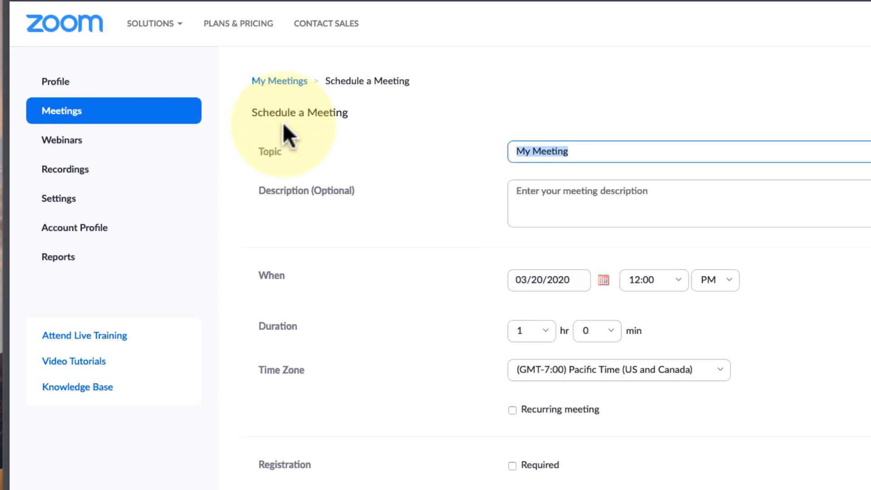
pyautogui.click(596, 148)
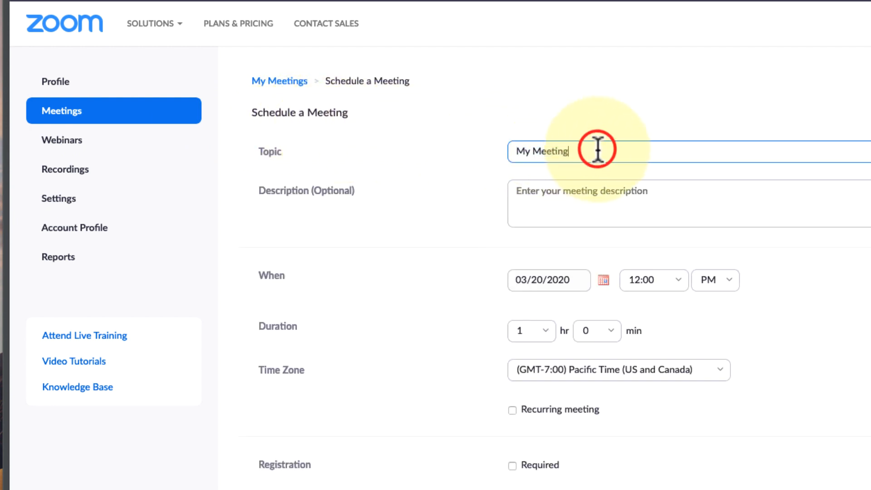
pyautogui.click(600, 154)
pyautogui.moveTo(561, 146); pyautogui.dragTo(500, 144)
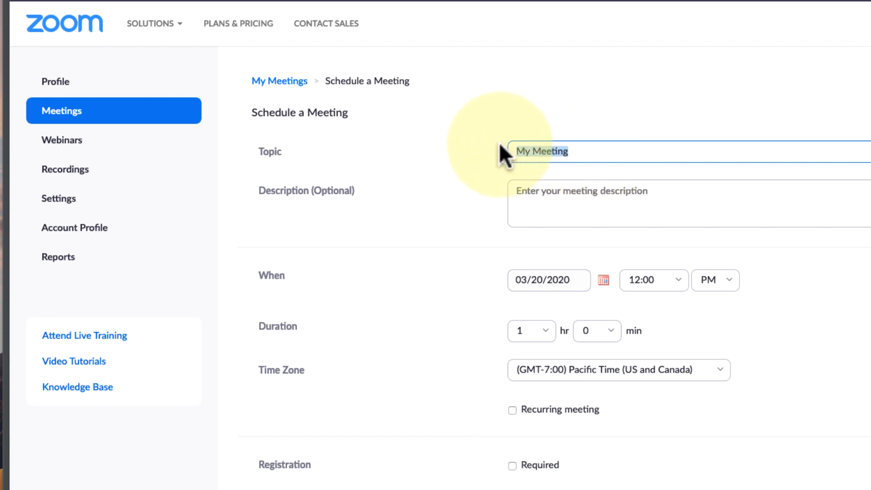
pyautogui.write('Weekly ')
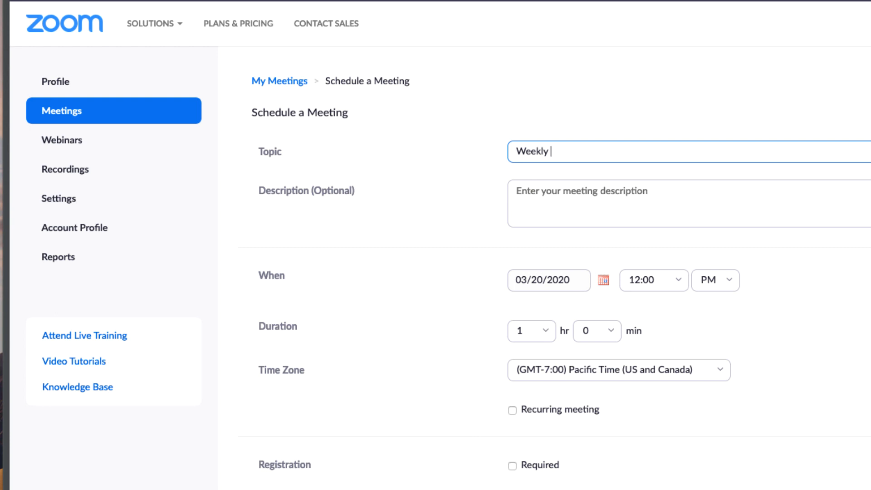
pyautogui.write('Lecture - Friday - 1')
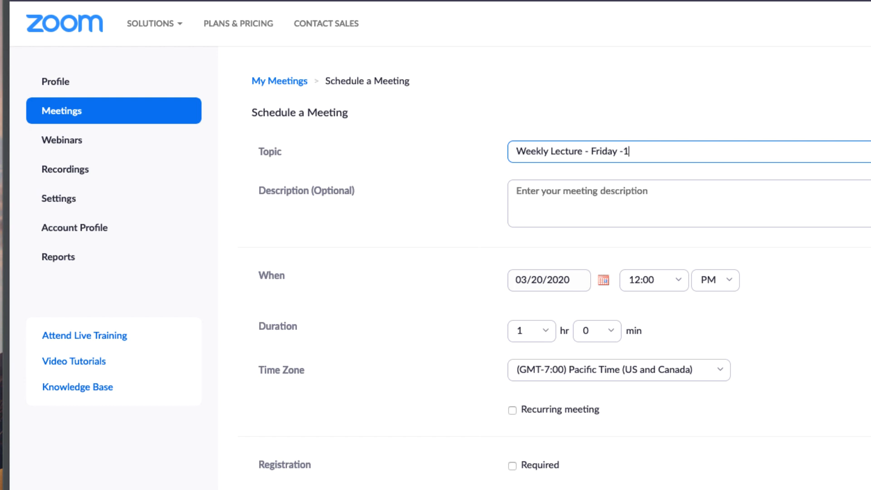
pyautogui.write('2:30pm')
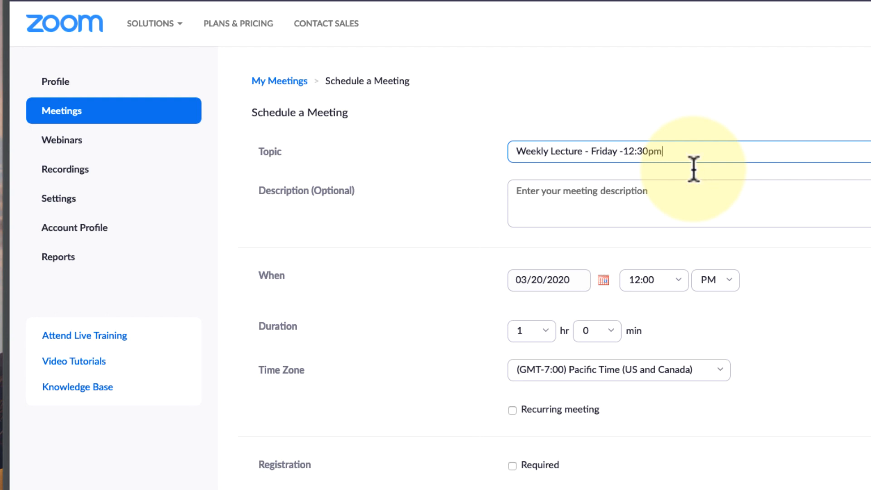
pyautogui.doubleClick(565, 152)
pyautogui.press('BackSpace')
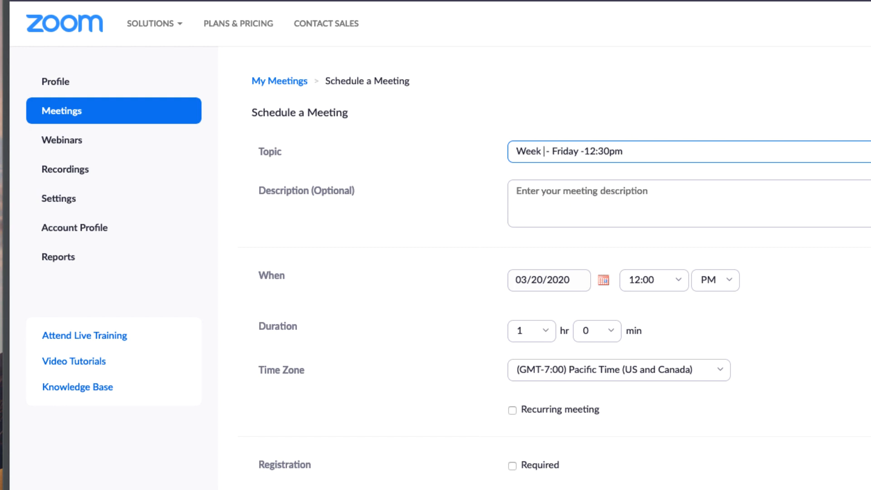
pyautogui.write('5')
pyautogui.write(' Lectu')
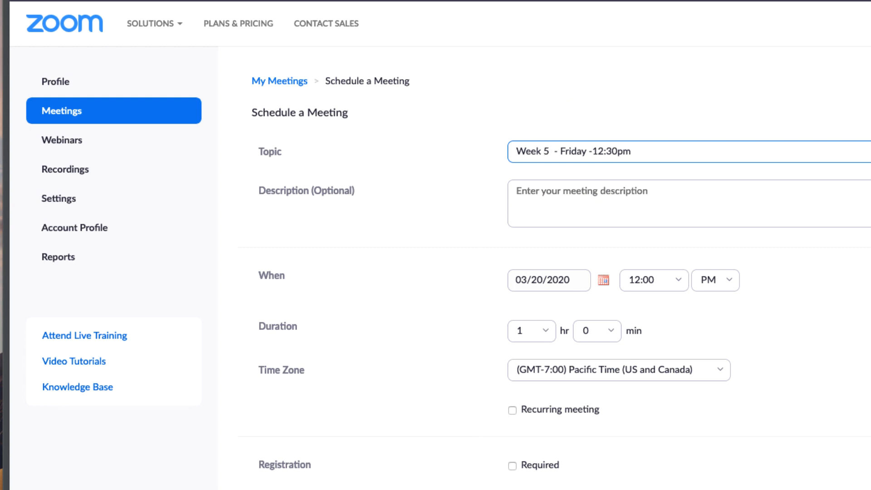
pyautogui.write('re')
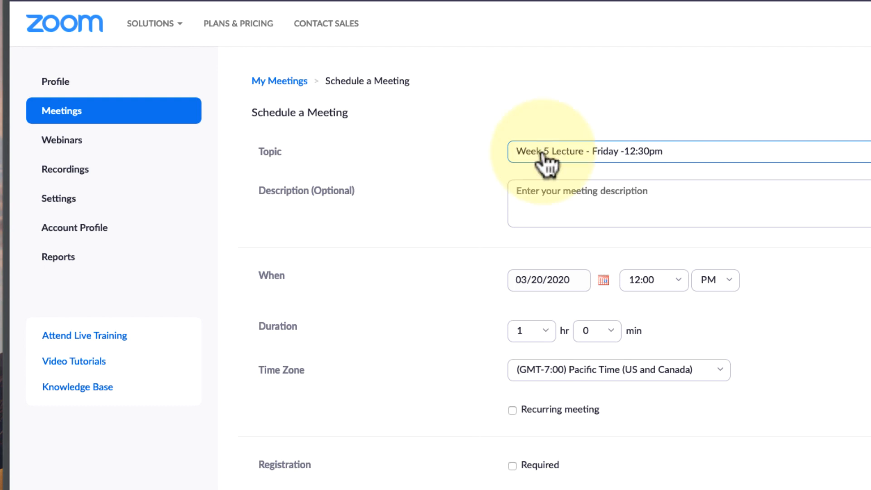
# Schedule the meeting for 03/20/2020 at 12:30 PM with a 2-hour duration.
pyautogui.click(604, 280)
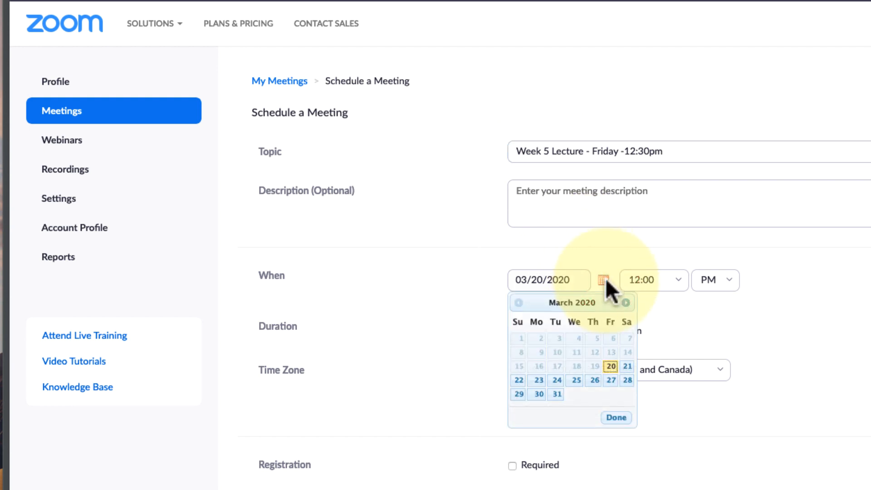
pyautogui.click(611, 369)
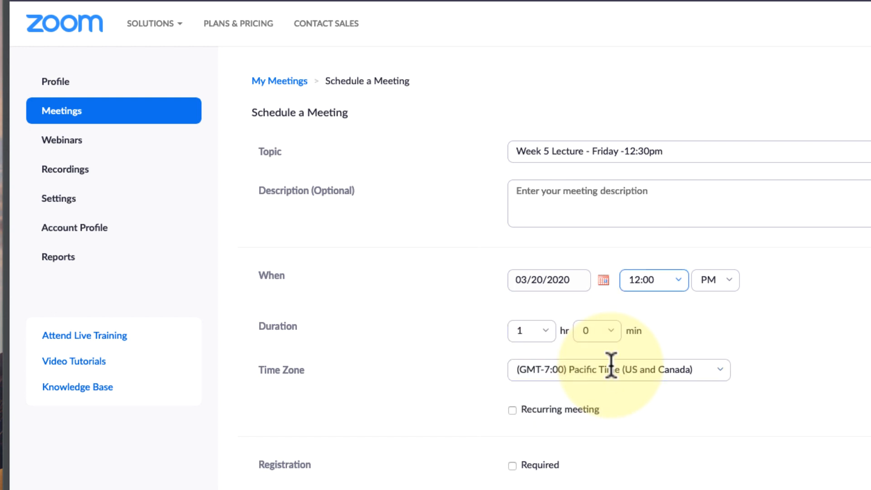
pyautogui.click(679, 281)
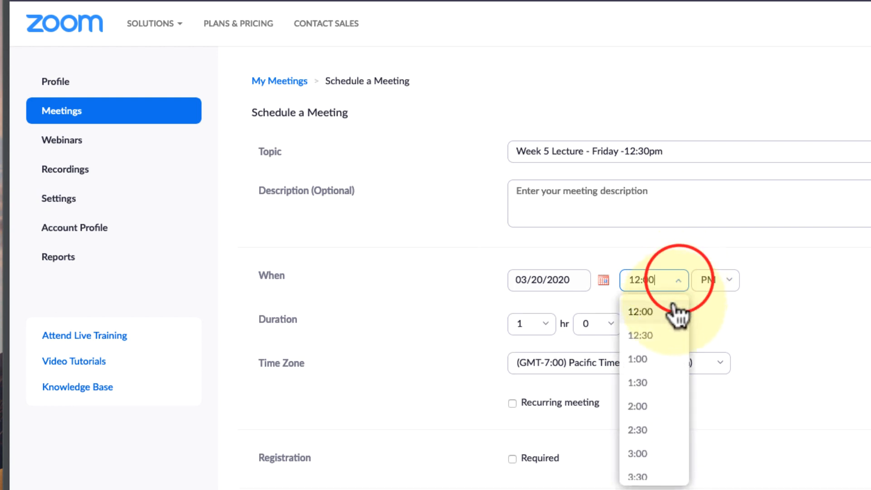
pyautogui.click(666, 332)
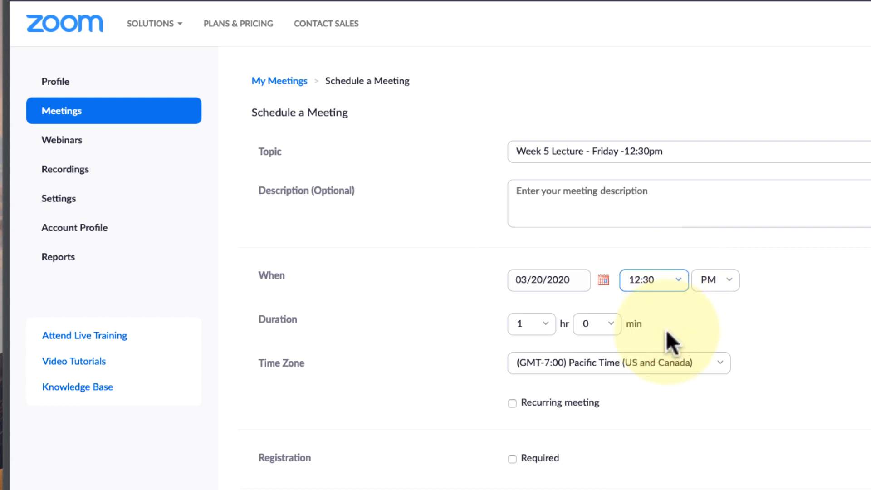
pyautogui.click(545, 325)
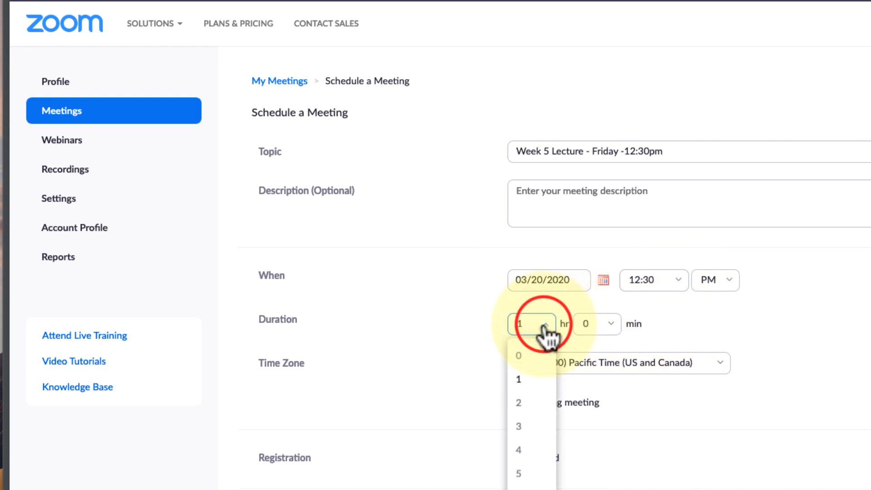
pyautogui.click(537, 404)
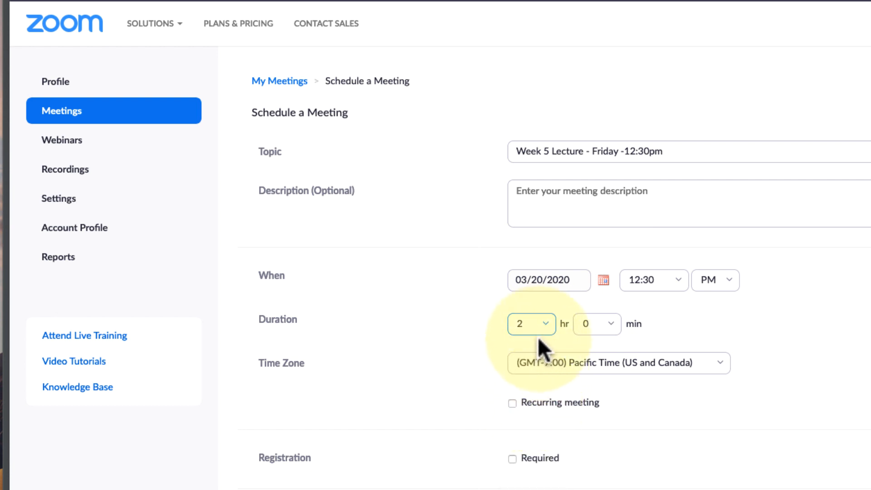
pyautogui.scroll(-1, 485, 325)
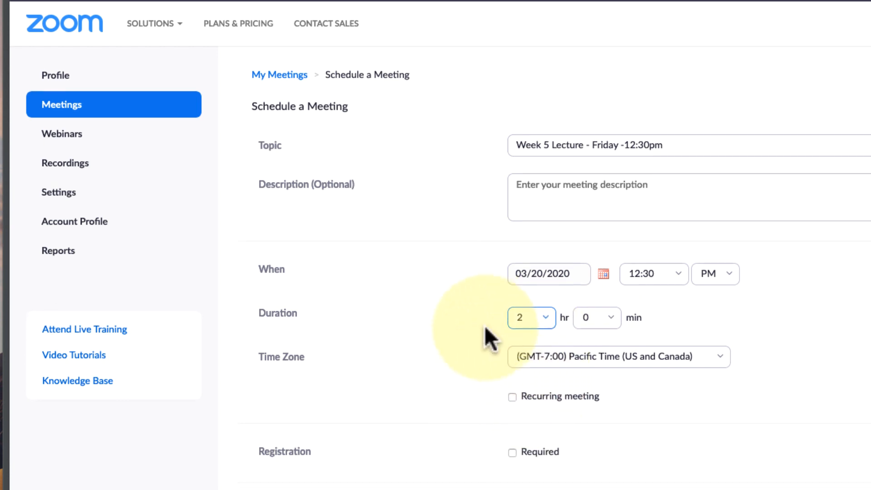
pyautogui.scroll(-3, 484, 326)
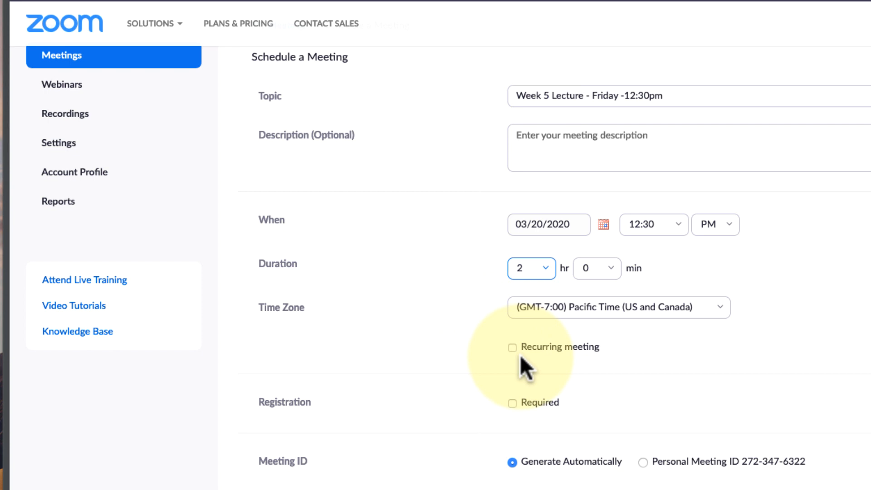
pyautogui.moveTo(586, 97); pyautogui.dragTo(506, 90)
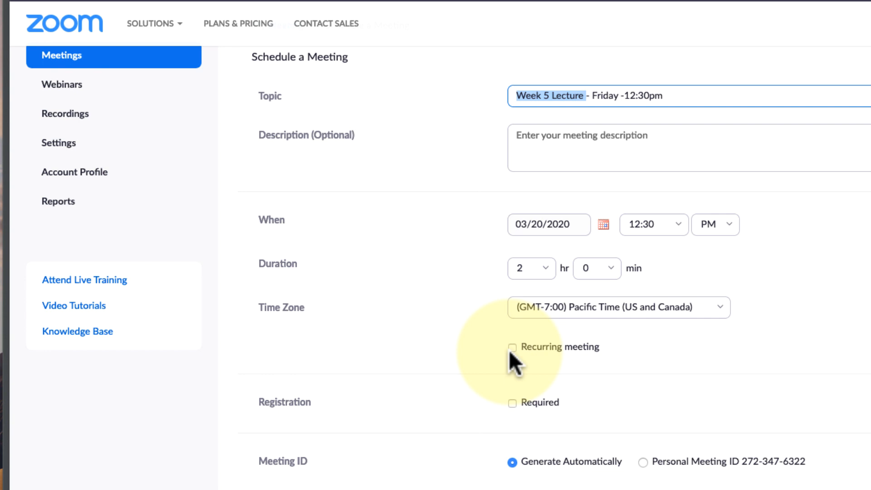
# Uncheck Require meeting password and set host video to on.
pyautogui.scroll(-3, 509, 354)
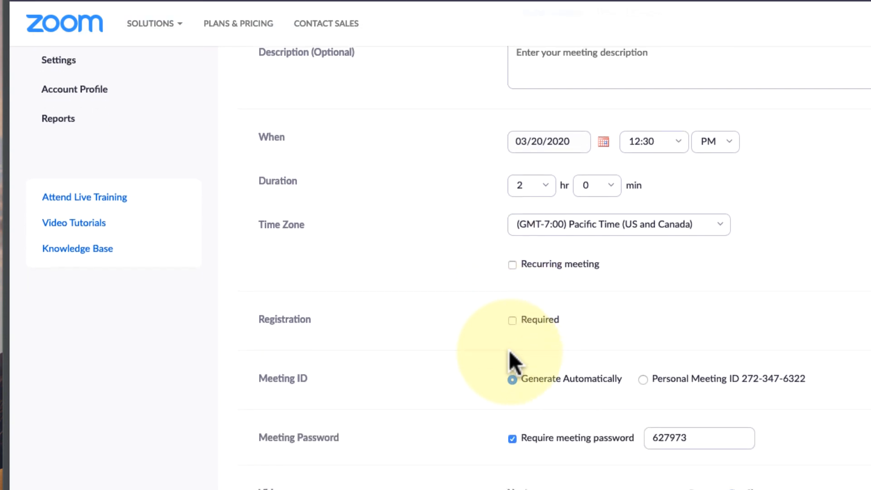
pyautogui.scroll(-2, 509, 352)
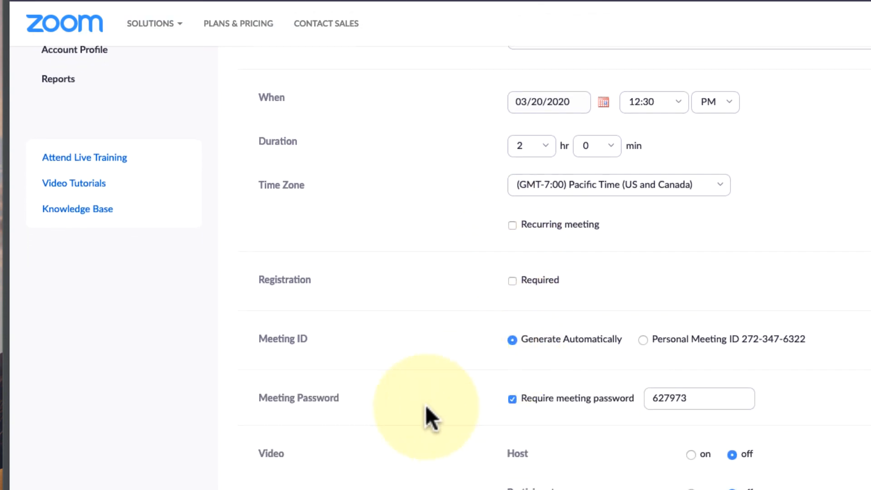
pyautogui.click(512, 399)
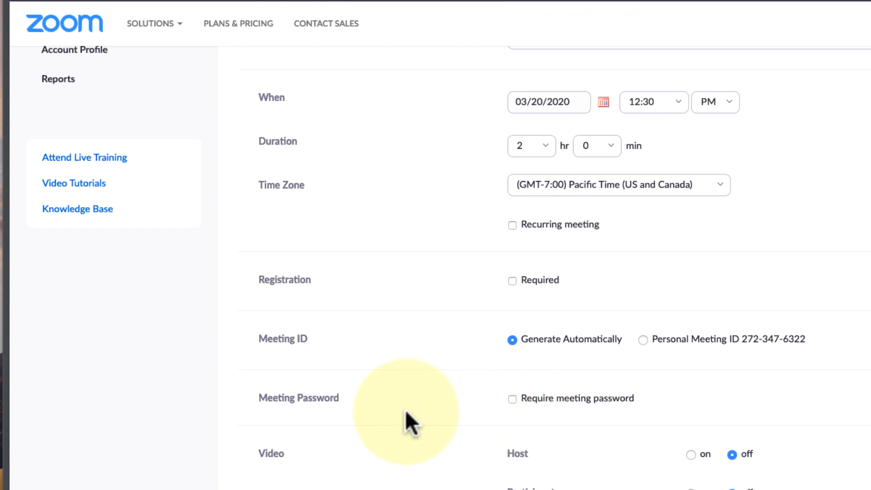
pyautogui.scroll(-3, 406, 412)
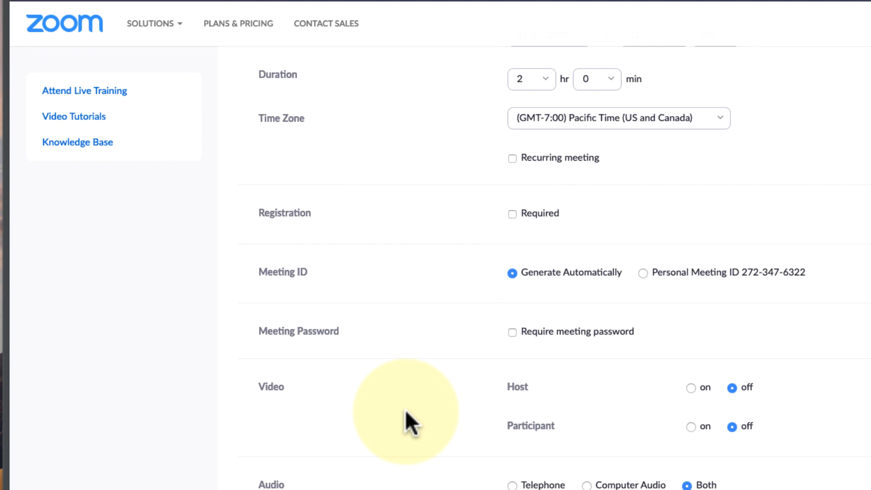
pyautogui.click(691, 387)
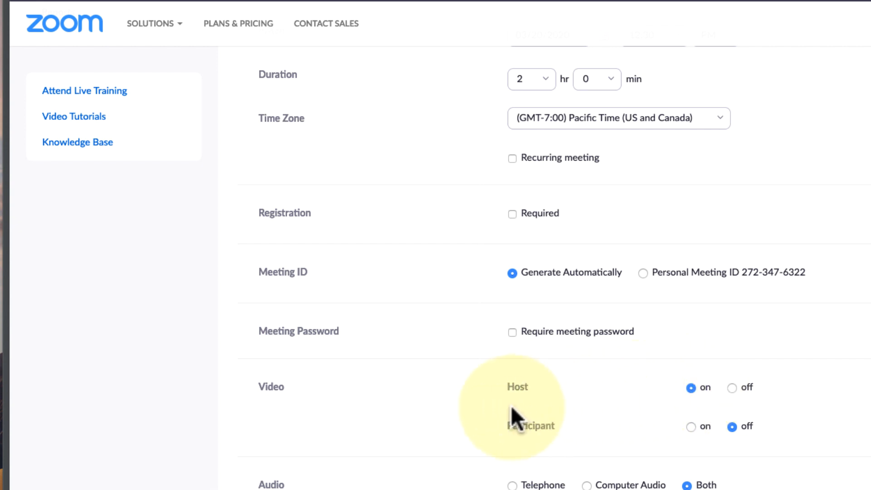
pyautogui.scroll(-4, 511, 406)
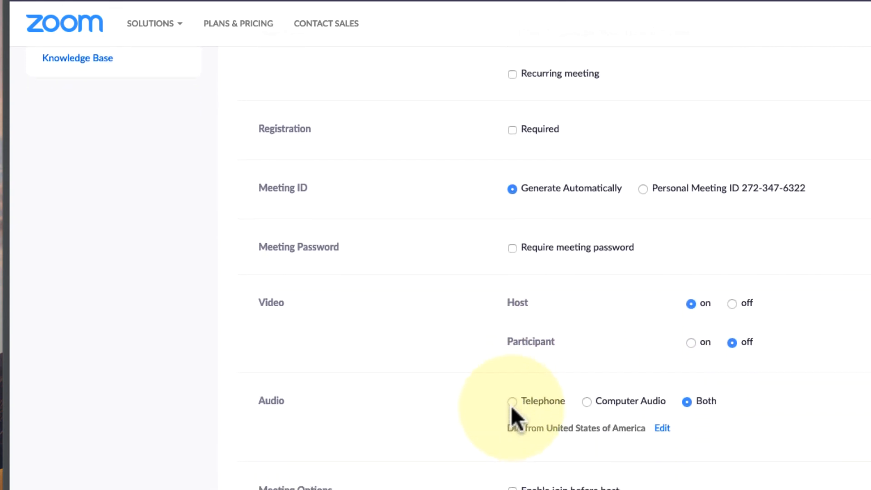
pyautogui.scroll(-1, 511, 406)
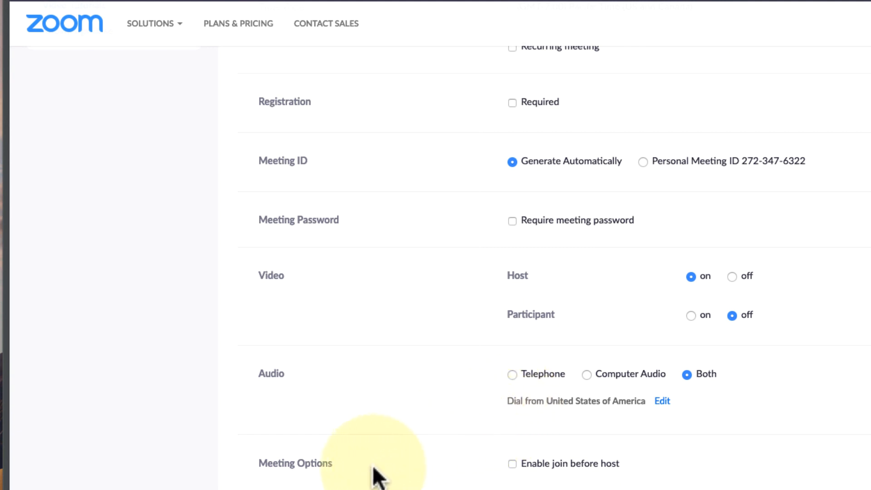
pyautogui.scroll(-1, 374, 467)
pyautogui.scroll(-8, 374, 467)
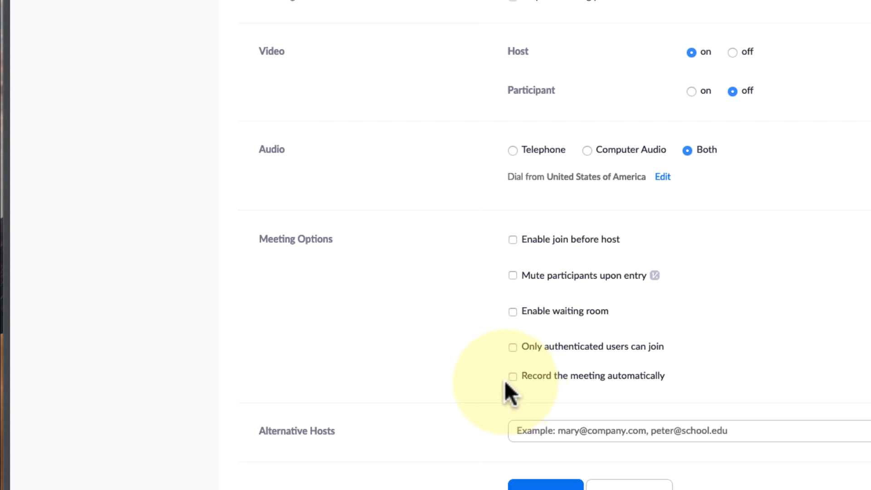
pyautogui.scroll(-3, 505, 381)
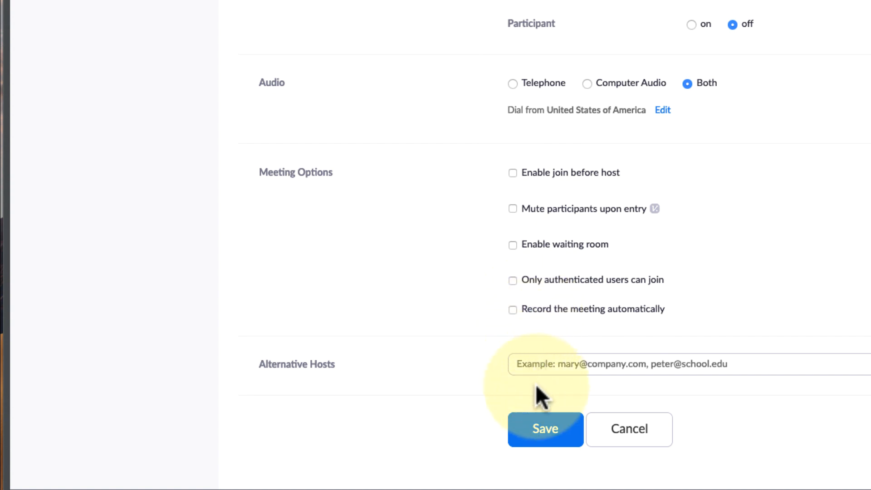
# Save the Week 5 Lecture meeting and copy its invitation to the clipboard.
pyautogui.click(541, 432)
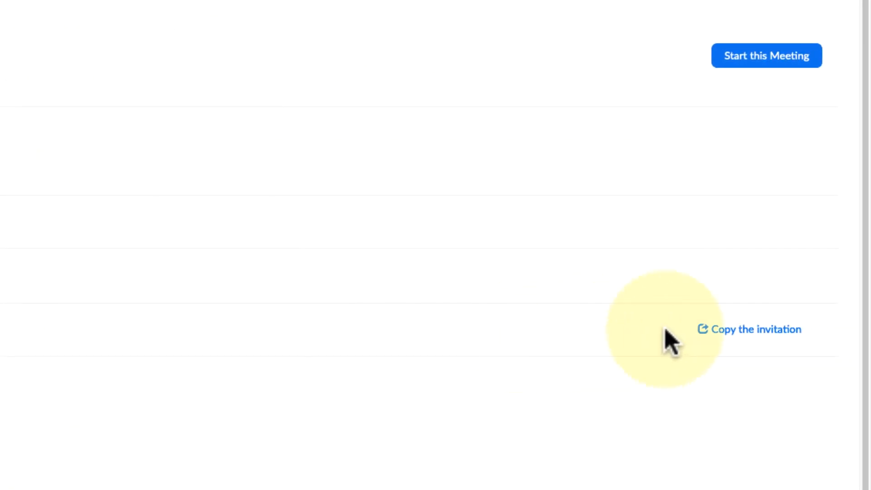
pyautogui.click(732, 328)
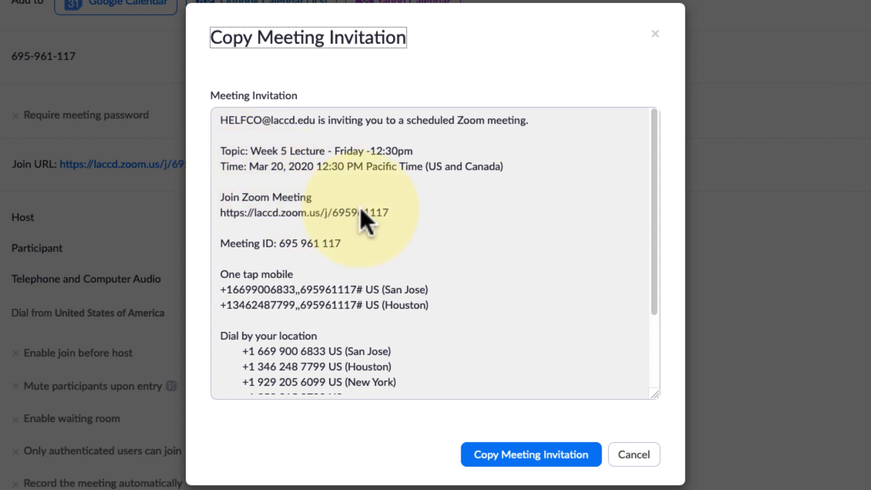
pyautogui.scroll(-3, 362, 211)
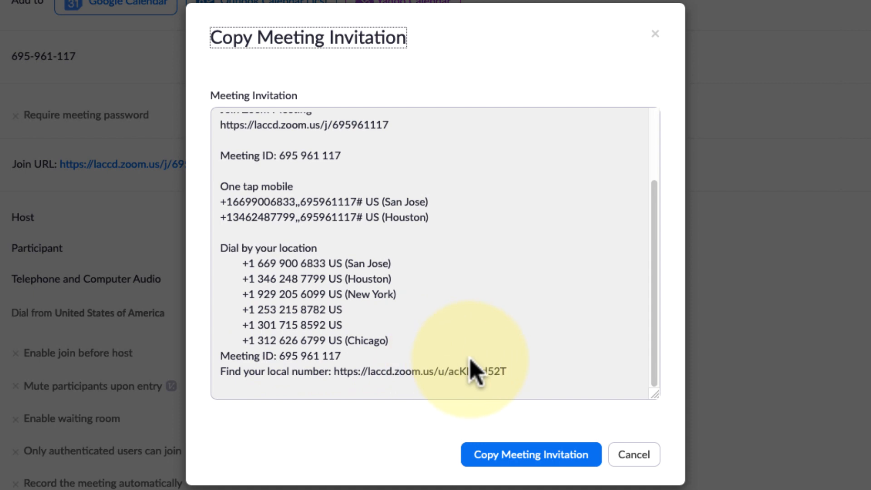
pyautogui.click(532, 476)
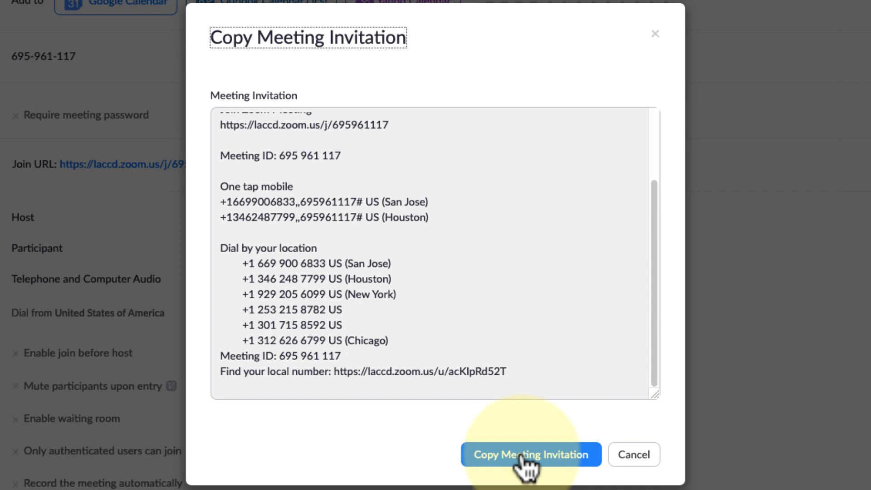
pyautogui.click(527, 457)
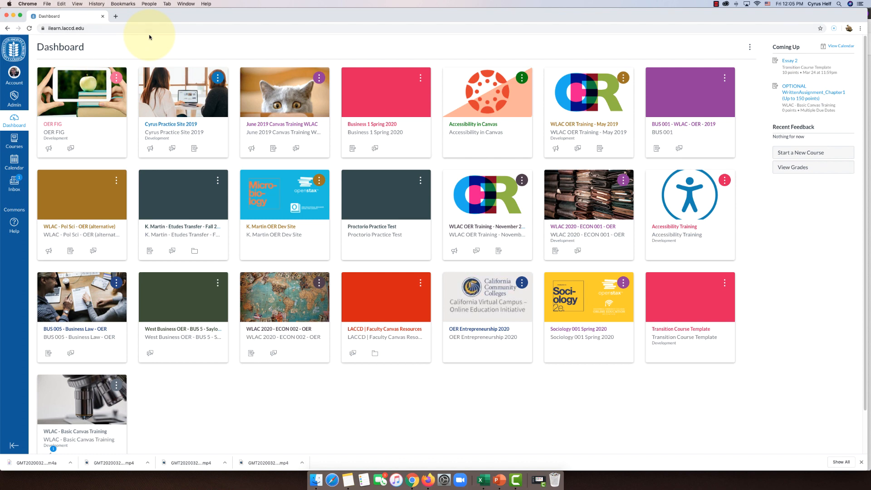
# Open the practice course from the Canvas Dashboard and go to its Announcements page.
pyautogui.click(166, 124)
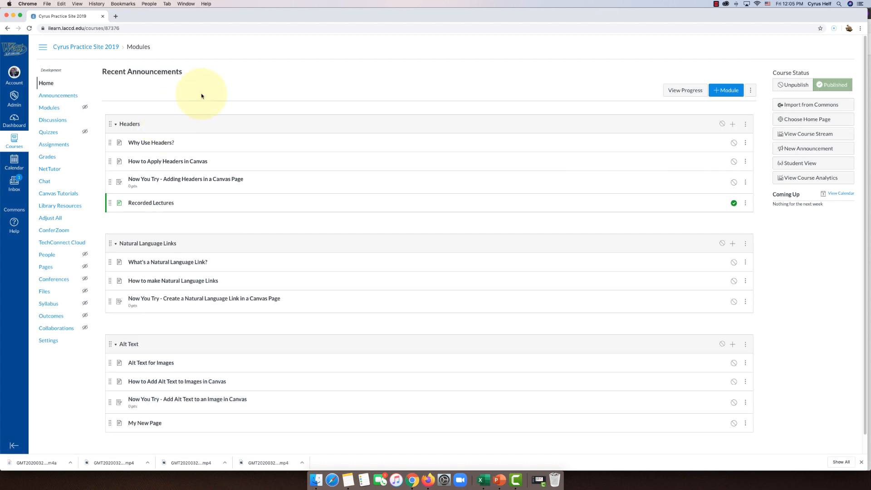
pyautogui.click(64, 96)
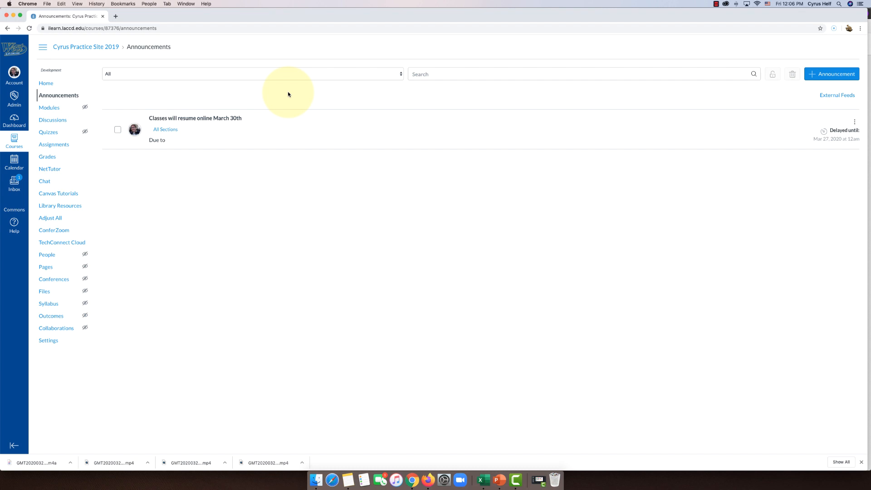
pyautogui.click(49, 85)
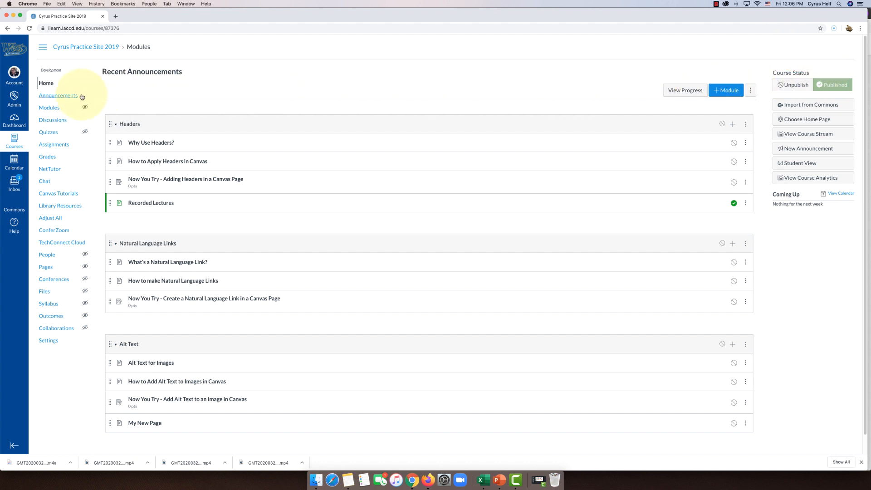
pyautogui.click(62, 96)
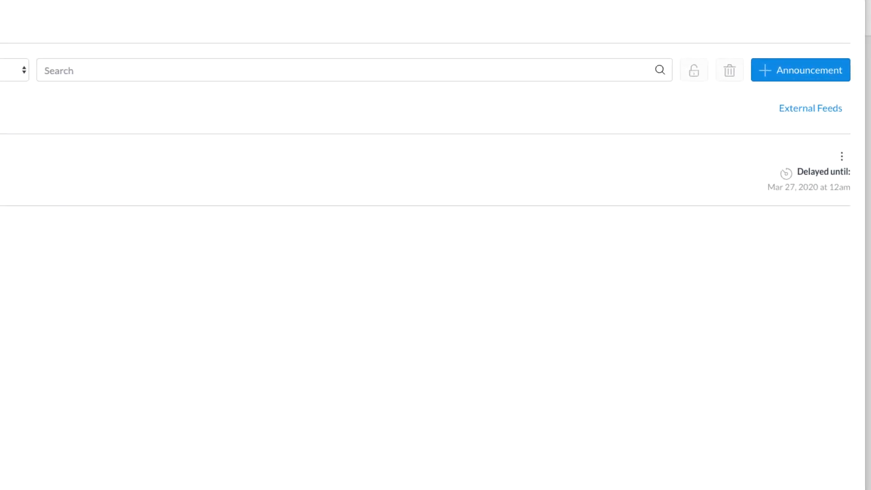
# Add an announcement titled 'Please join the lecture today at 12:30pm' with the Zoom invitation pasted in.
pyautogui.click(798, 77)
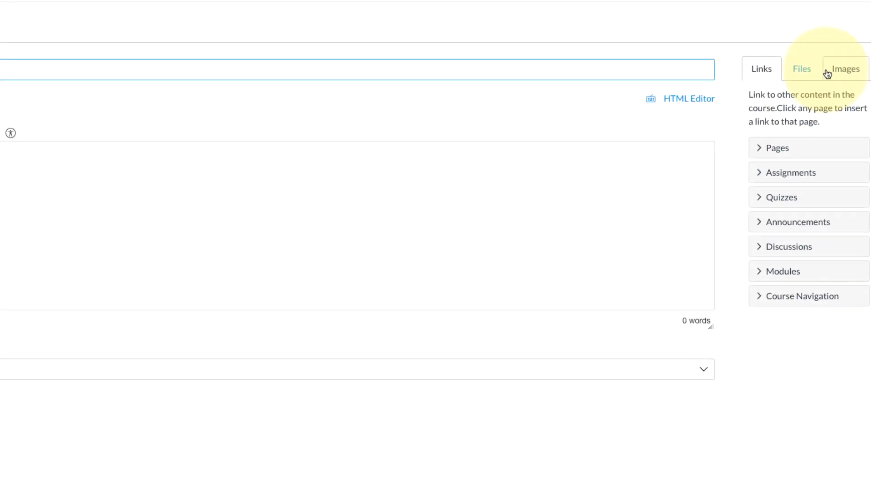
pyautogui.click(26, 64)
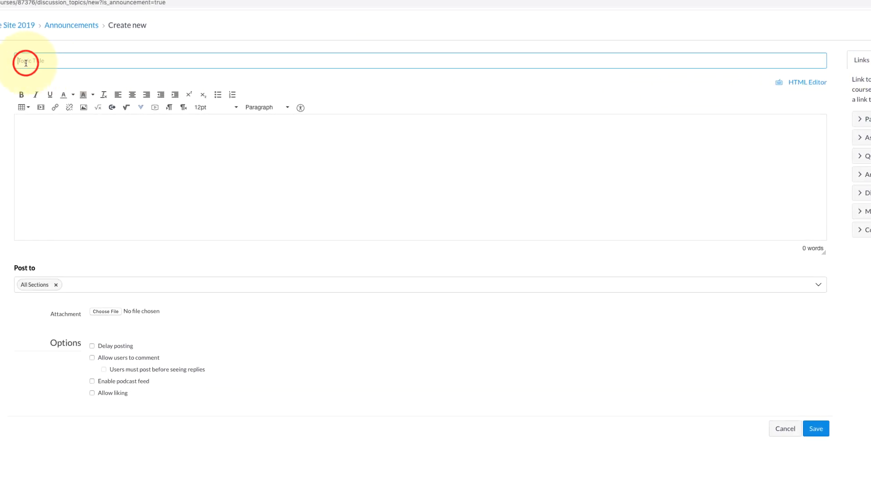
pyautogui.write('Pleas')
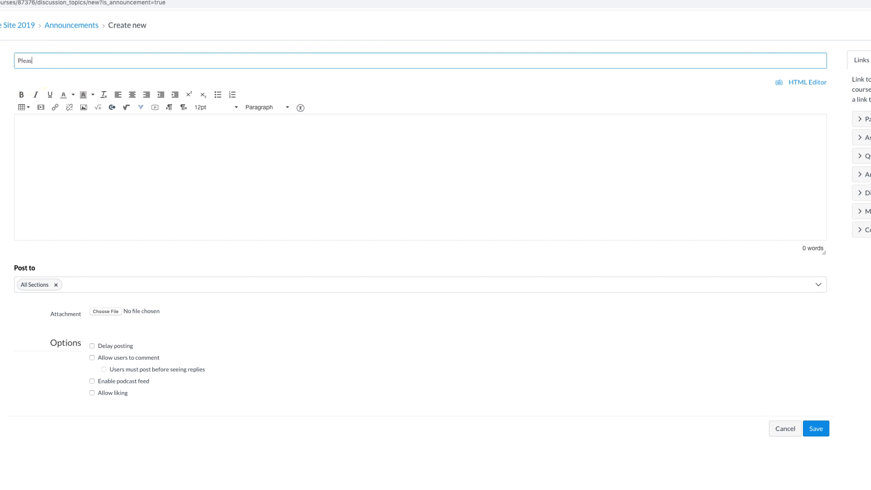
pyautogui.write('e join the lecture today at 12:30pm')
pyautogui.click(29, 118)
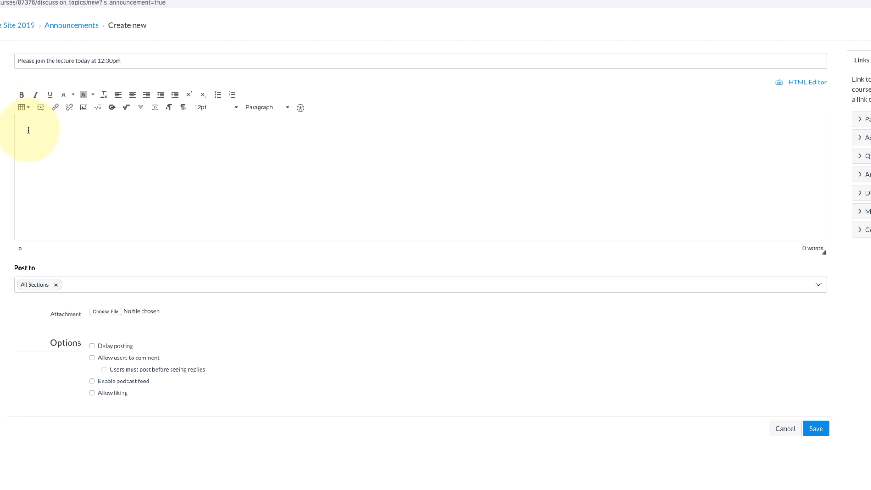
pyautogui.rightClick(29, 133)
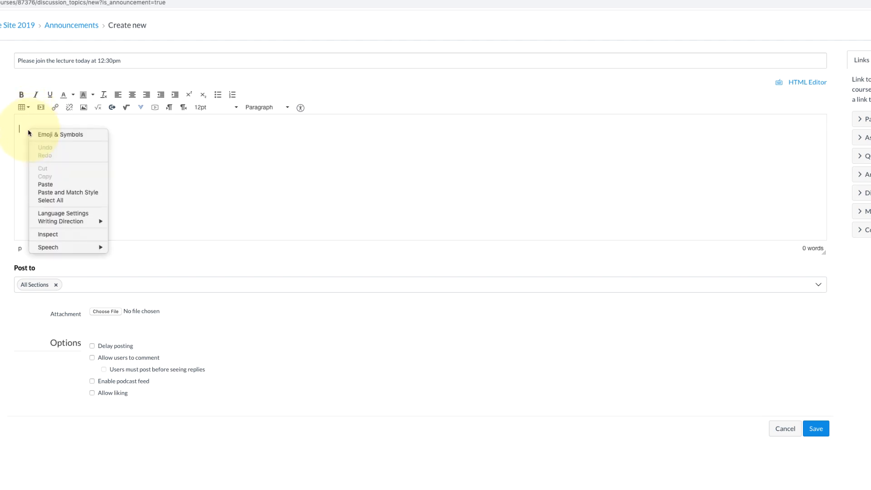
pyautogui.click(44, 184)
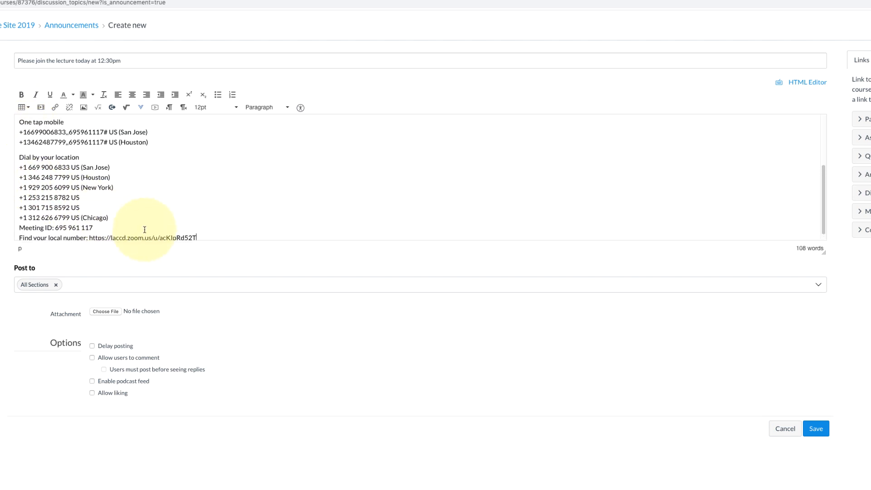
# Turn the Zoom join URL in the announcement body into a clickable link.
pyautogui.scroll(5, 144, 230)
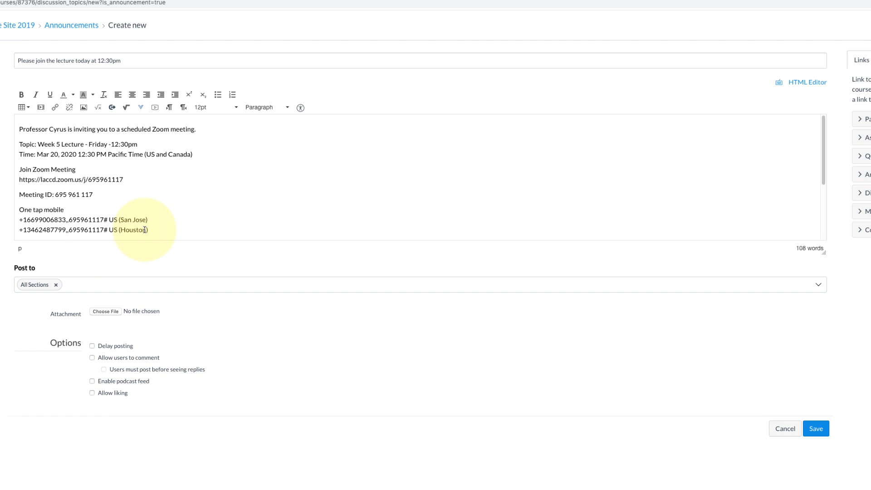
pyautogui.click(27, 180)
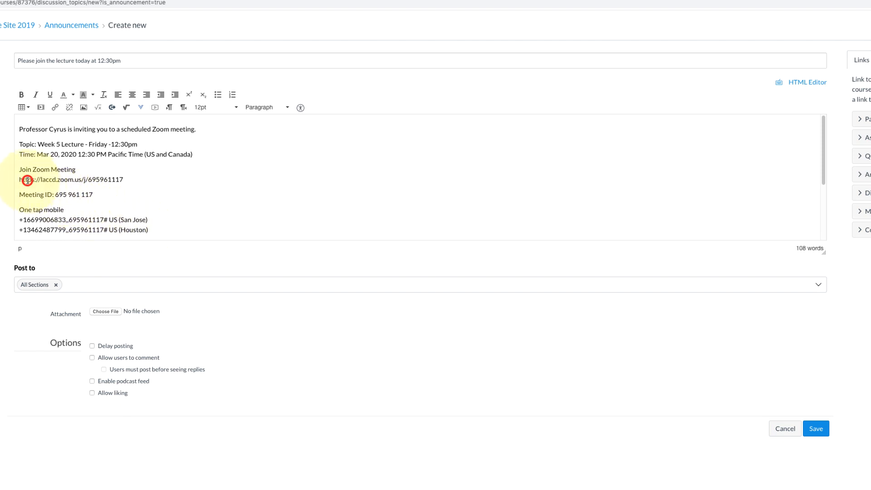
pyautogui.click(123, 180)
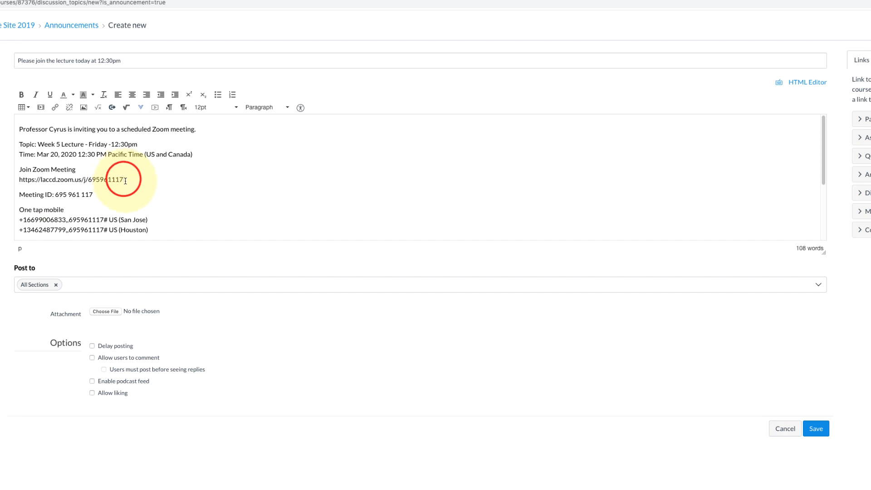
pyautogui.click(124, 180)
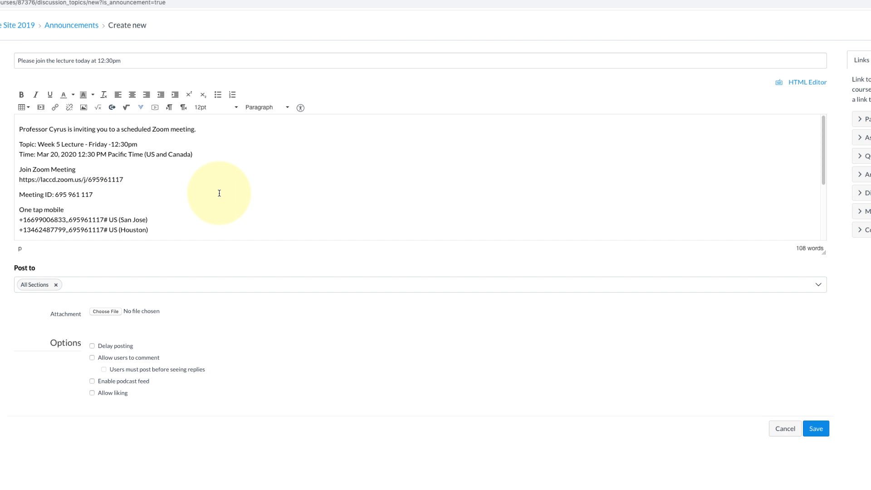
pyautogui.press('Return')
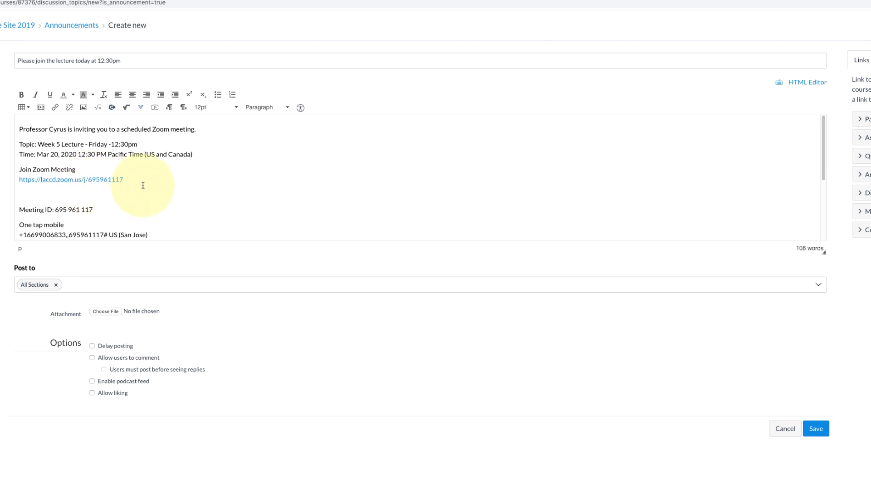
# Turn the local-number URL into a clickable link and review the announcement body.
pyautogui.scroll(-5, 159, 186)
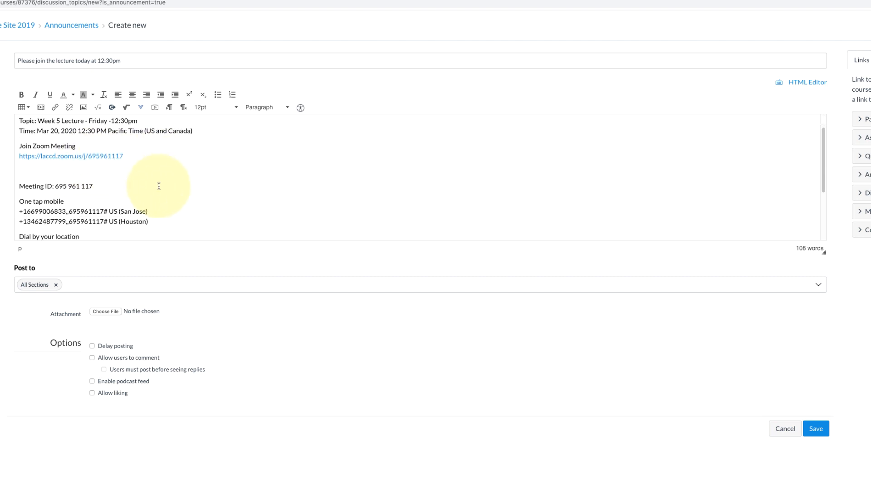
pyautogui.scroll(-2, 159, 186)
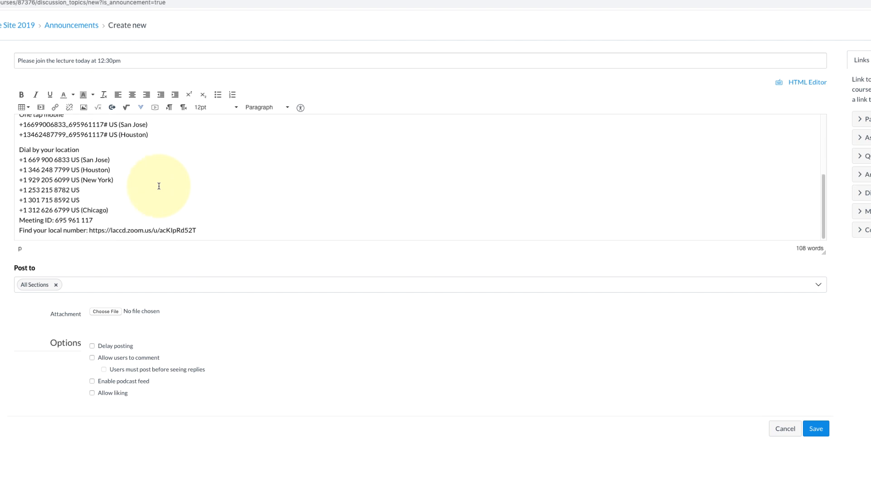
pyautogui.click(196, 230)
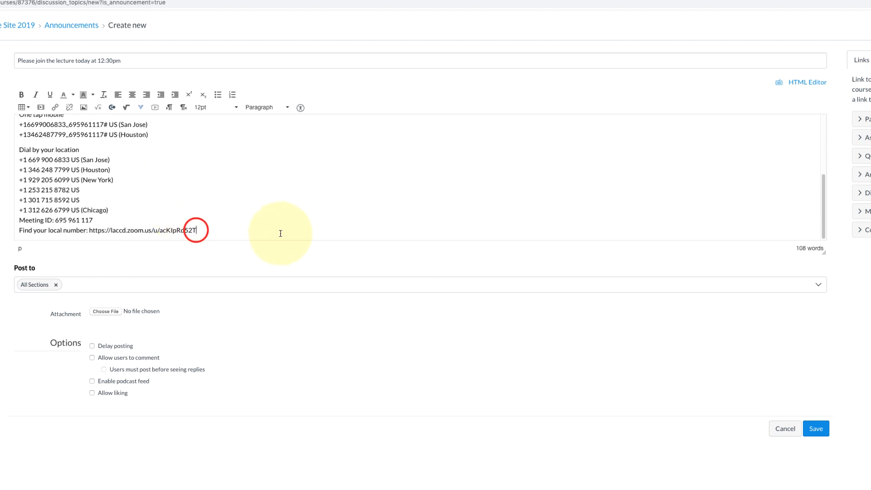
pyautogui.press('Return')
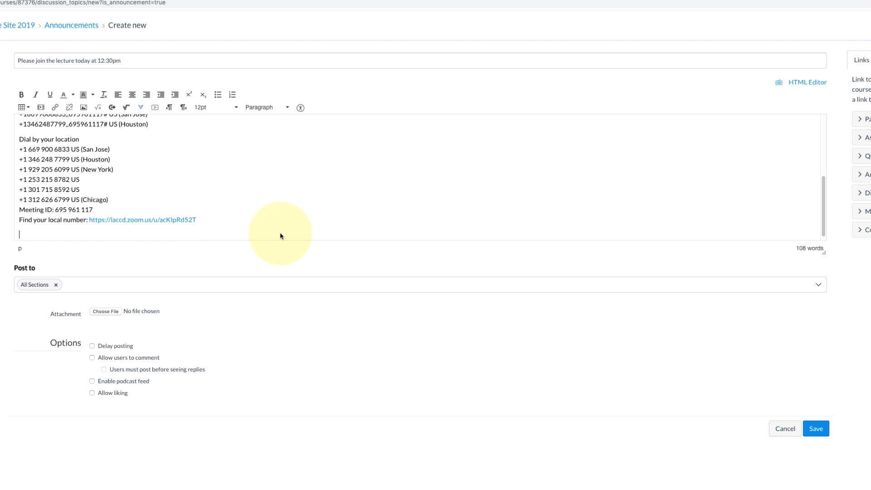
pyautogui.scroll(5, 280, 233)
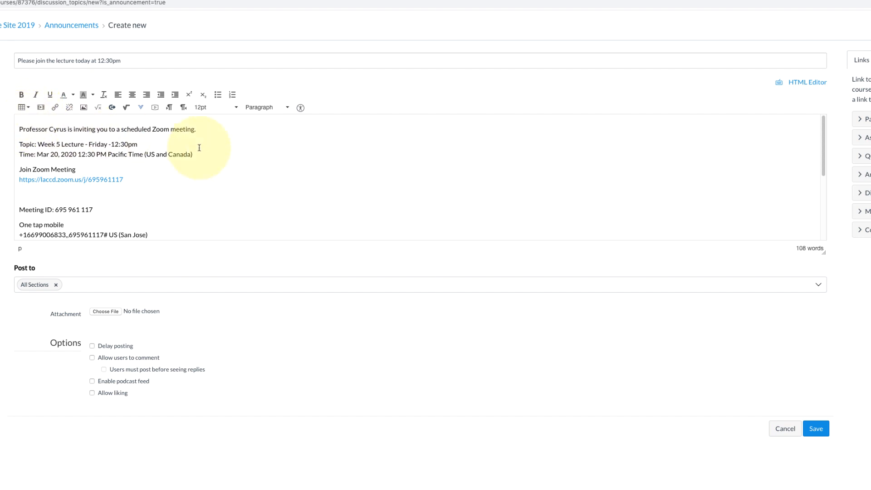
pyautogui.scroll(-2, 340, 166)
pyautogui.scroll(-3, 340, 166)
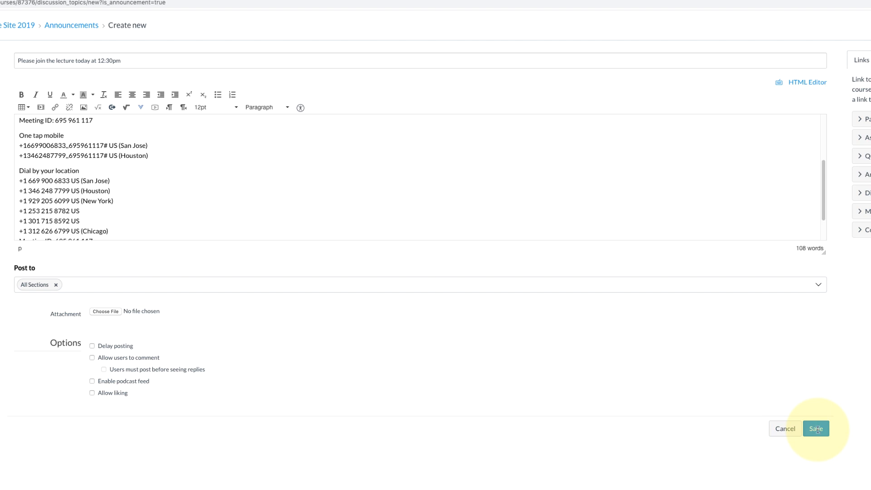
# Try delayed posting and its calendar, then switch it back off so the announcement posts immediately.
pyautogui.click(93, 347)
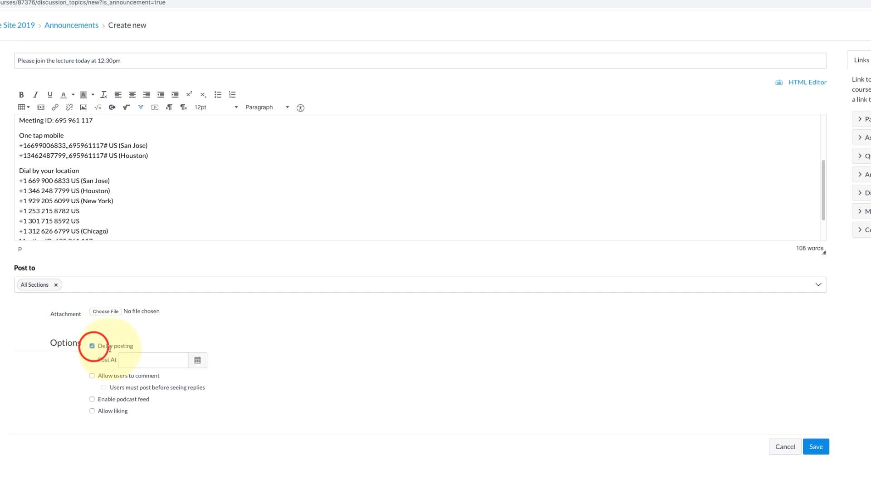
pyautogui.click(197, 362)
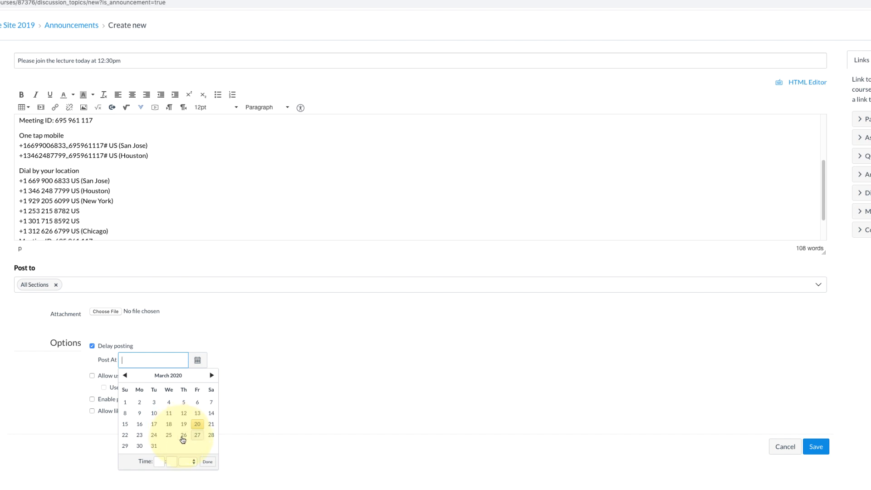
pyautogui.click(311, 397)
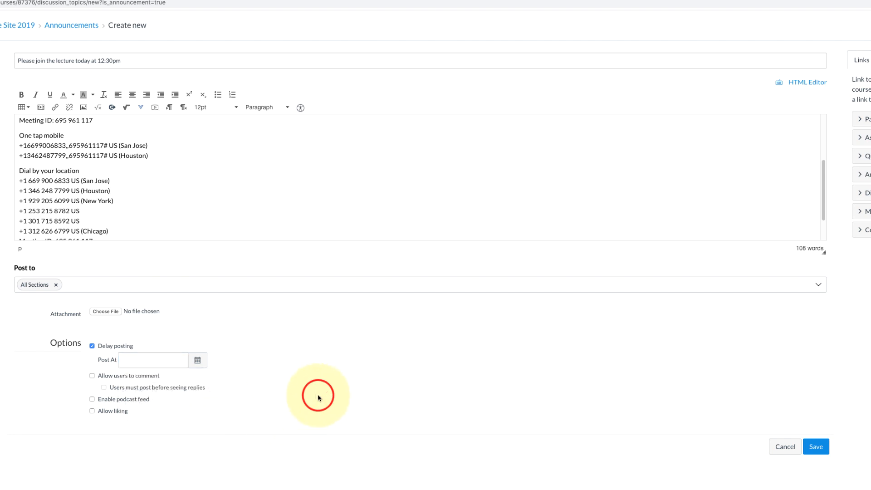
pyautogui.click(92, 346)
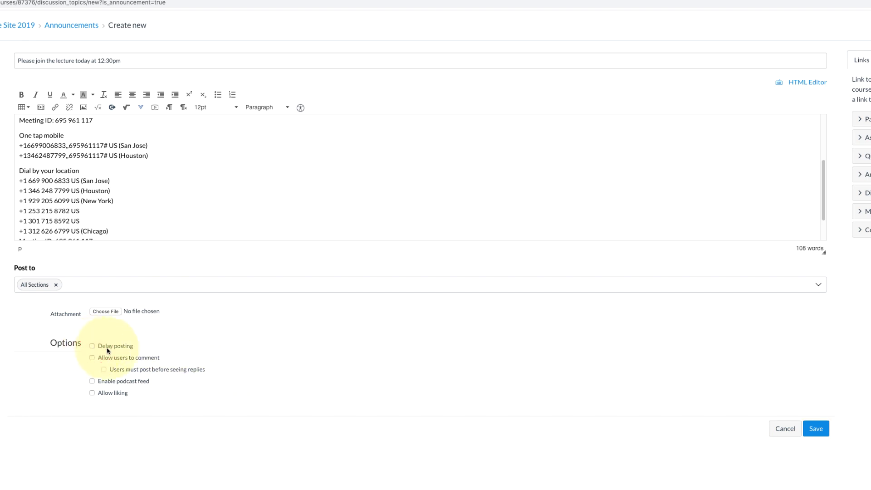
# Save the 'Please join the lecture today at 12:30pm' announcement to post it to All Sections.
pyautogui.click(822, 430)
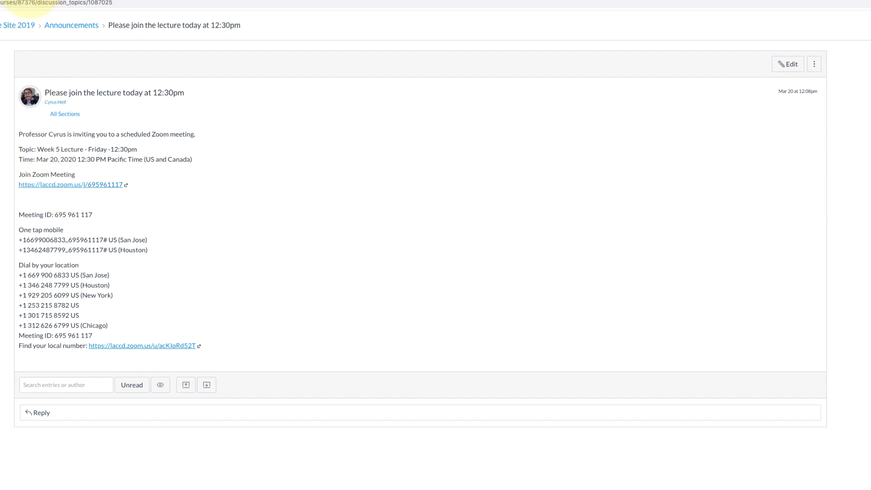
# In a new browser tab, go to laccd.zoom.us and sign in to the Zoom account.
pyautogui.click(113, 15)
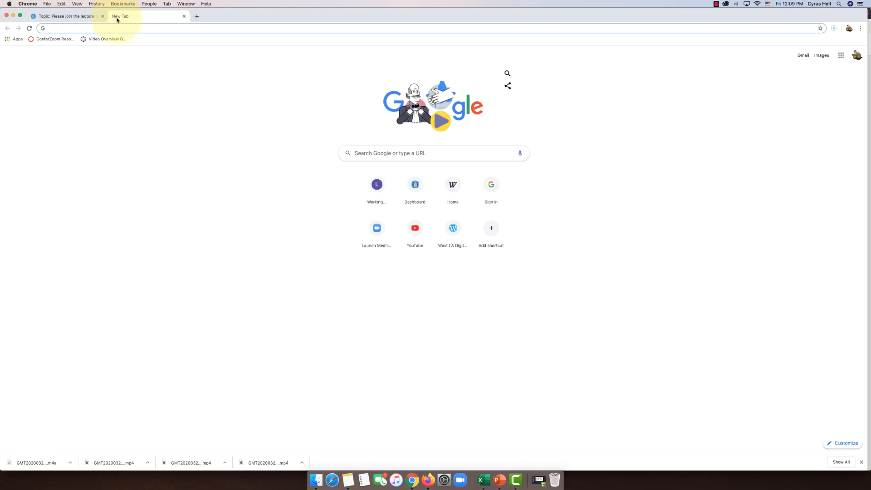
pyautogui.write('laccd.zoom.us')
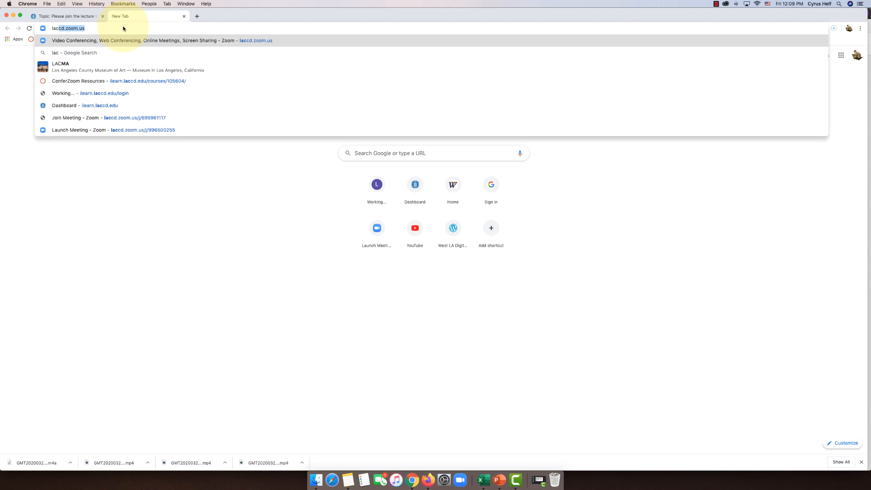
pyautogui.press('Return')
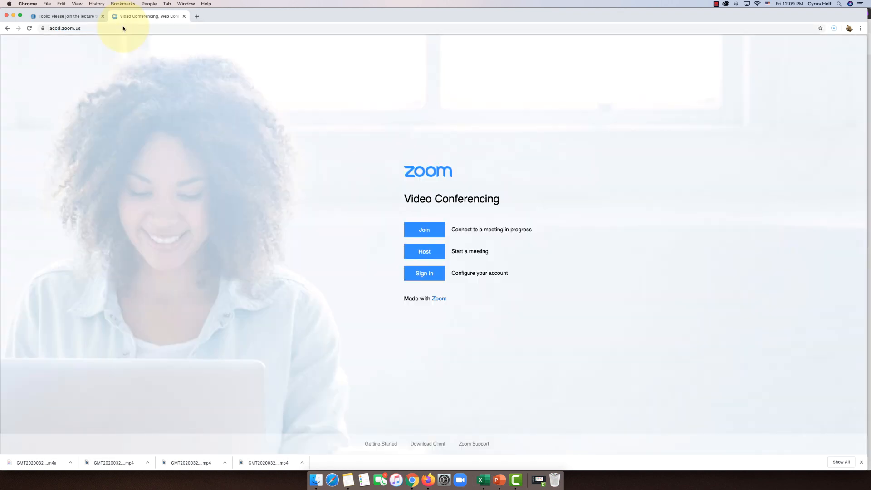
pyautogui.click(421, 277)
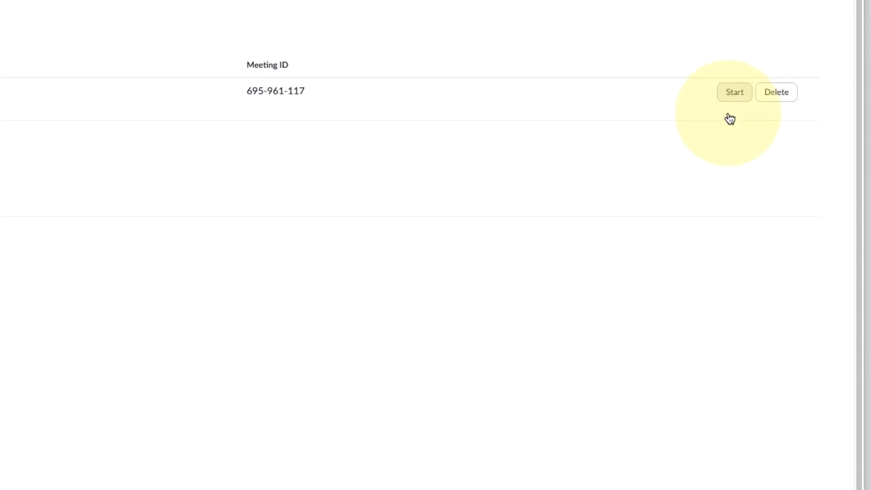
# Start the Week 5 Lecture meeting and let the browser open it in the Zoom app.
pyautogui.click(734, 94)
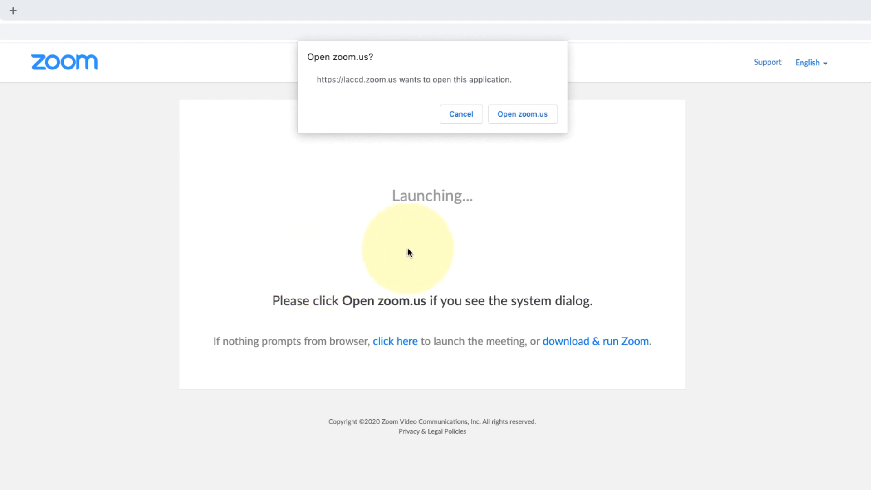
pyautogui.click(528, 115)
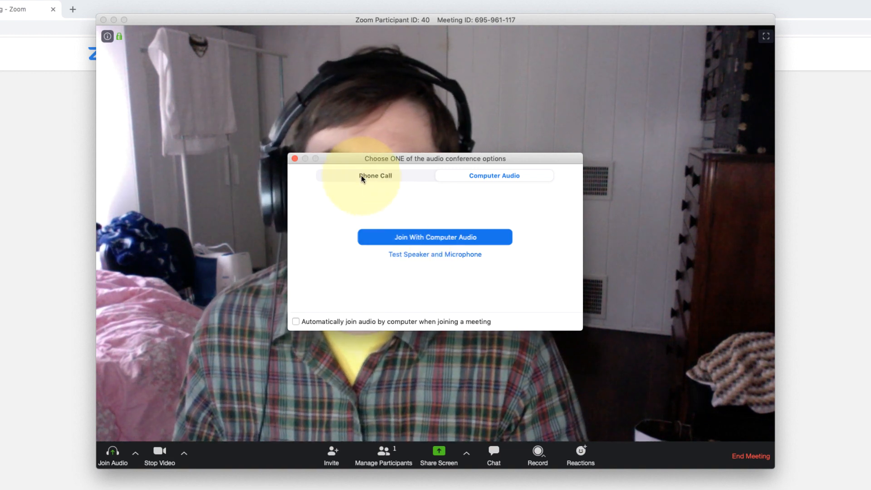
# Check the dial-in numbers, pass the speaker and microphone test, and join with computer audio.
pyautogui.click(362, 175)
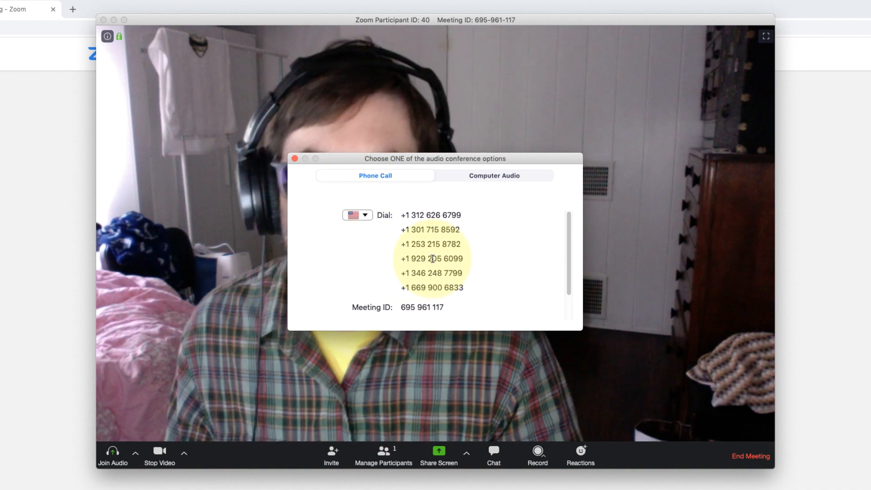
pyautogui.click(502, 177)
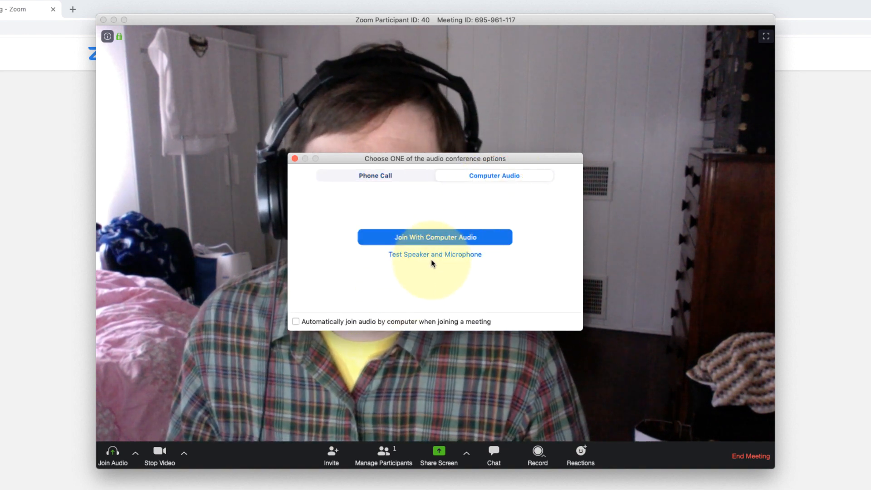
pyautogui.click(406, 254)
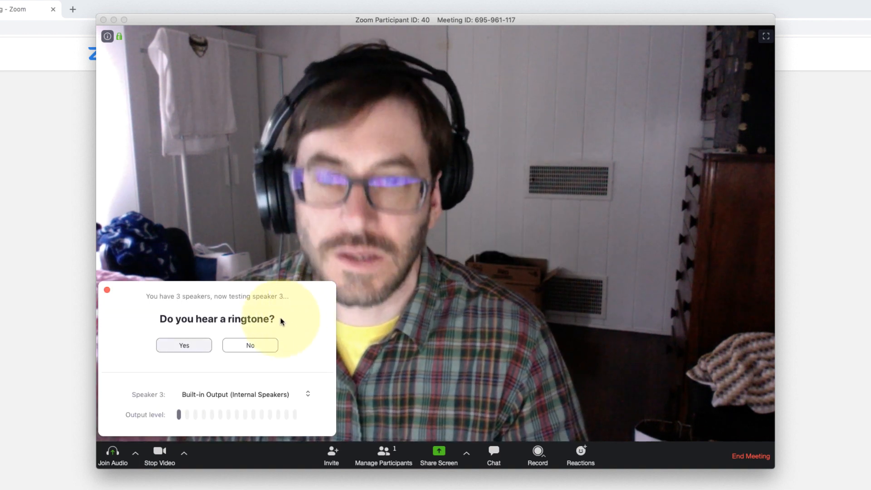
pyautogui.click(179, 347)
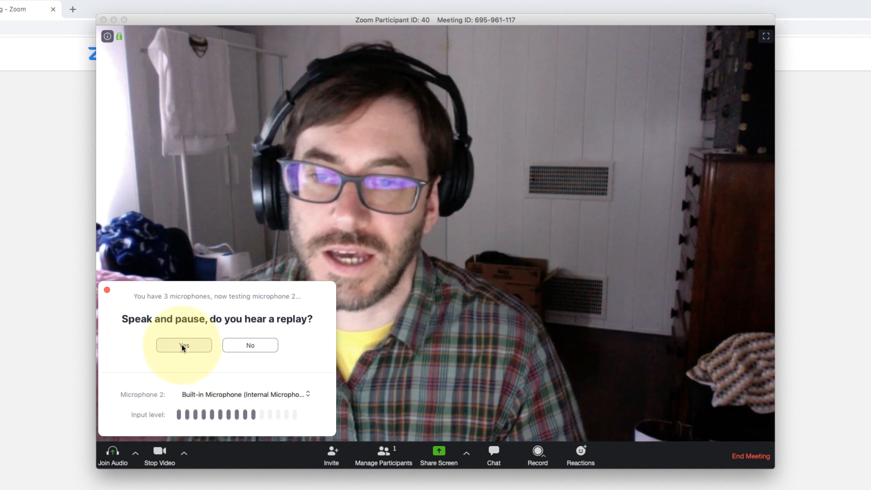
pyautogui.click(183, 346)
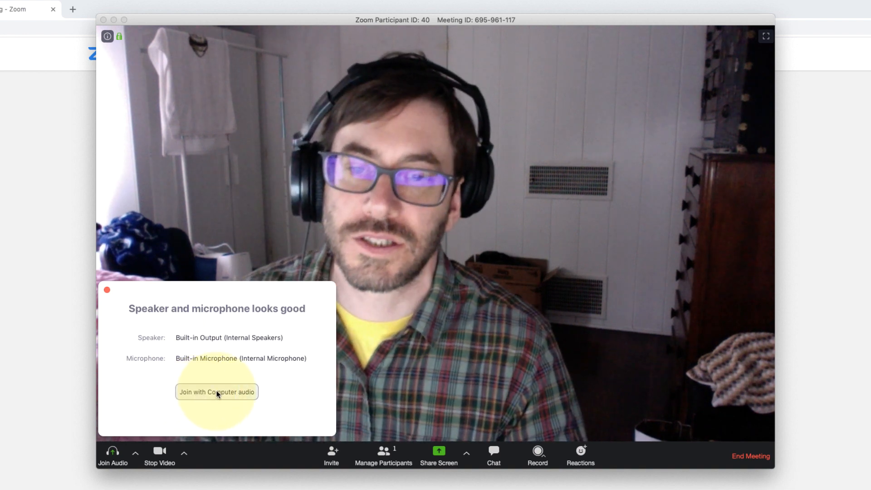
pyautogui.click(217, 392)
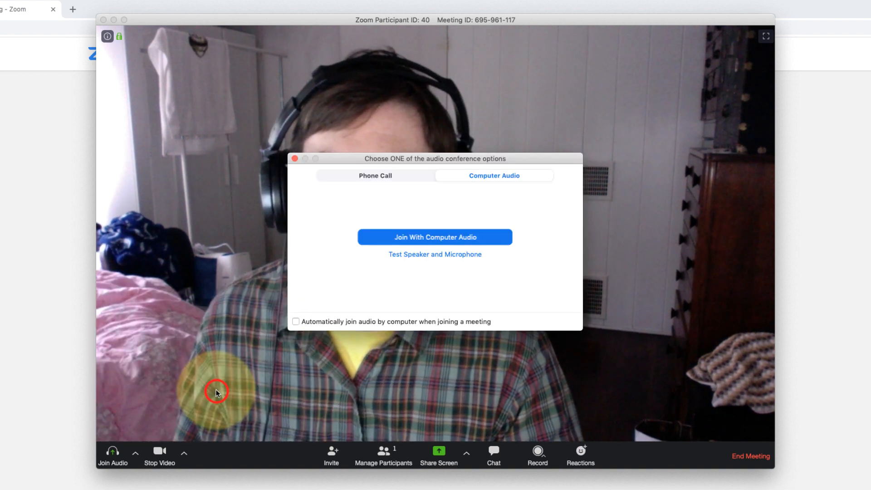
pyautogui.click(419, 237)
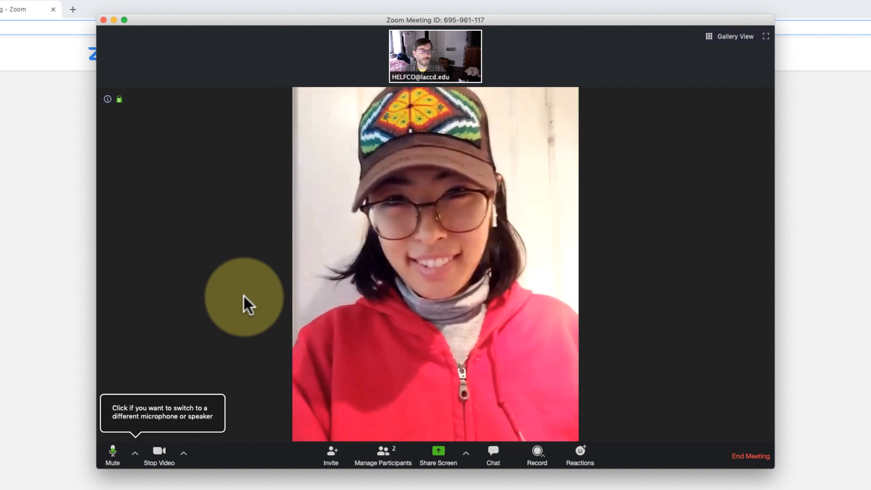
# Switch to Gallery View and start recording the meeting to the cloud.
pyautogui.click(726, 36)
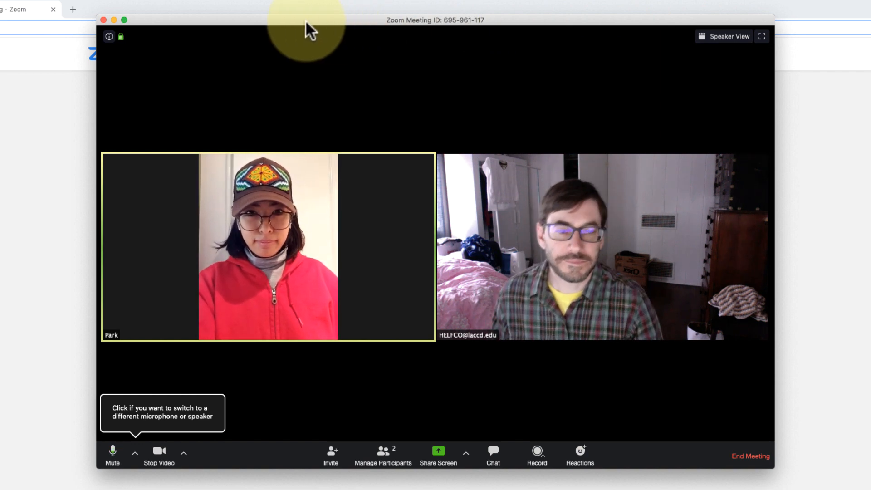
pyautogui.click(537, 451)
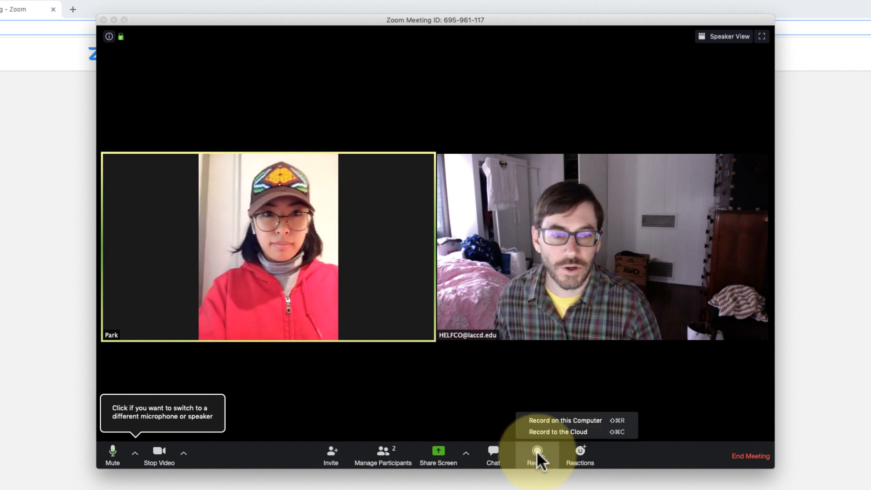
pyautogui.click(555, 429)
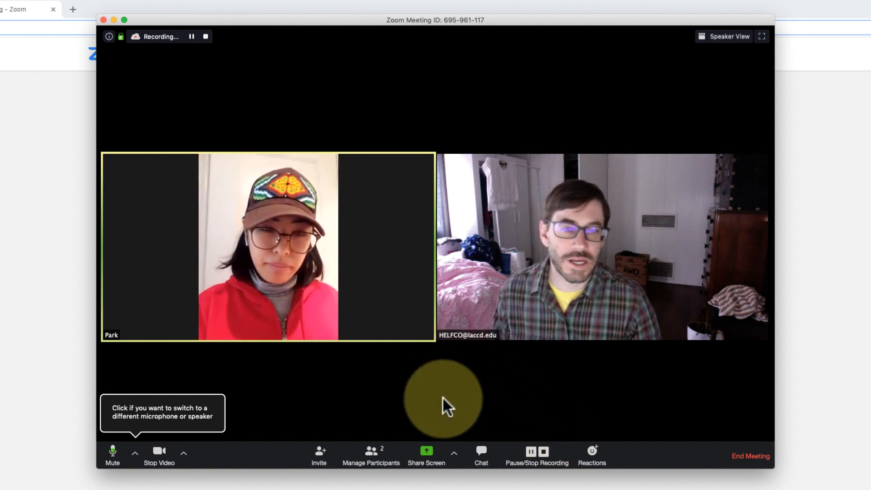
# Share Desktop 1 and bring the West Los Angeles College PowerPoint deck to the front.
pyautogui.click(427, 452)
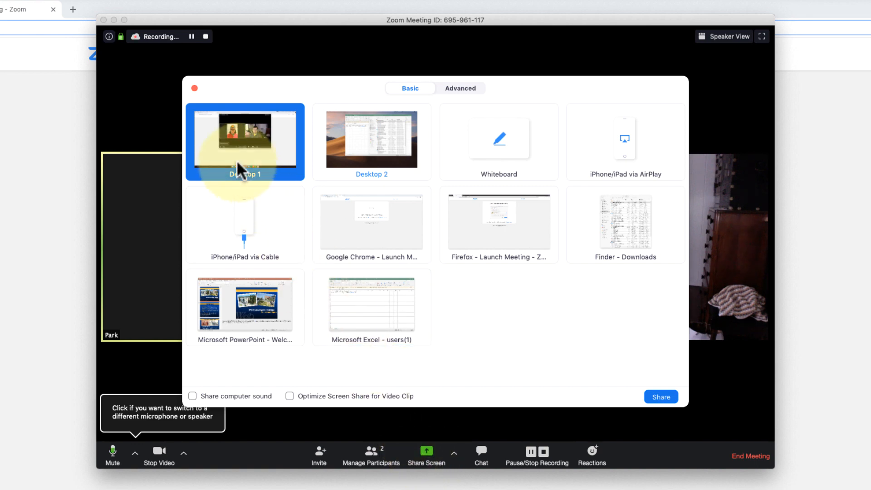
pyautogui.click(659, 397)
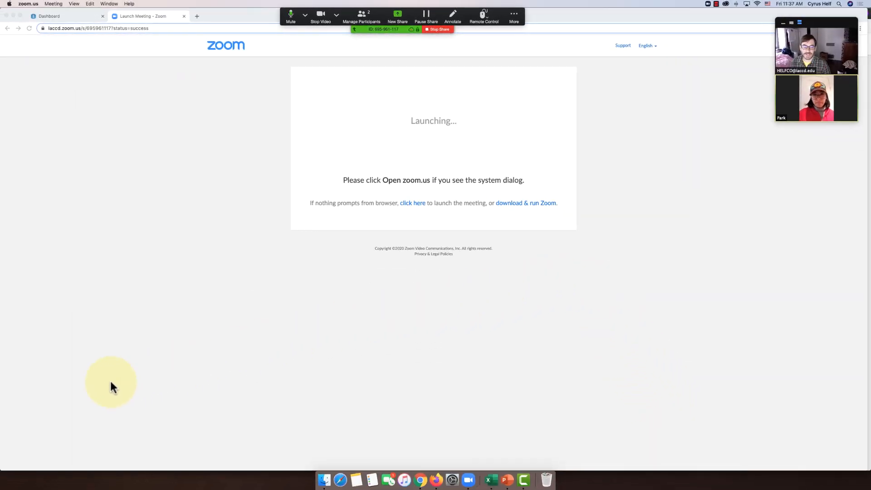
pyautogui.click(508, 482)
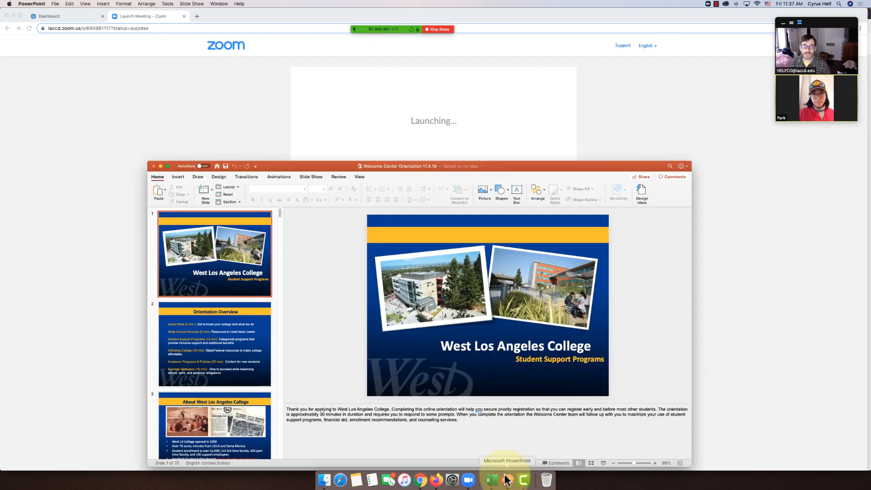
# Move the PowerPoint window and play the slideshow full-screen from slide 1.
pyautogui.moveTo(382, 167); pyautogui.dragTo(321, 76)
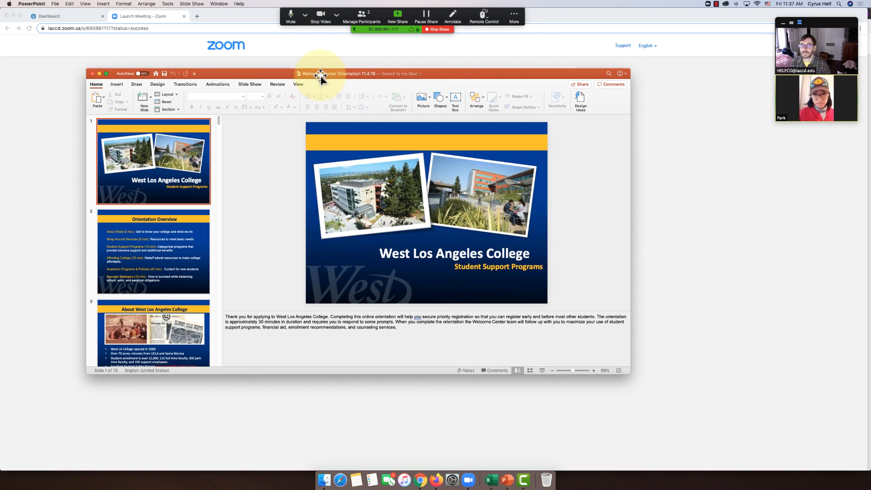
pyautogui.click(247, 83)
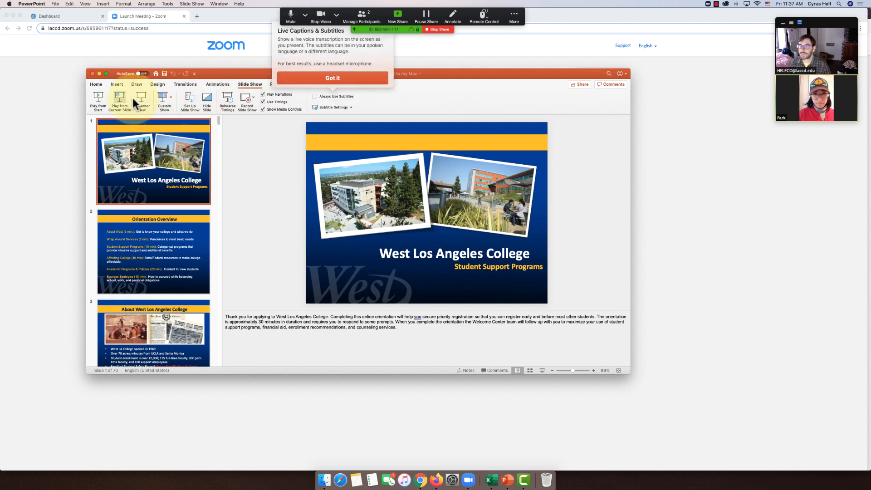
pyautogui.click(119, 103)
pyautogui.click(120, 101)
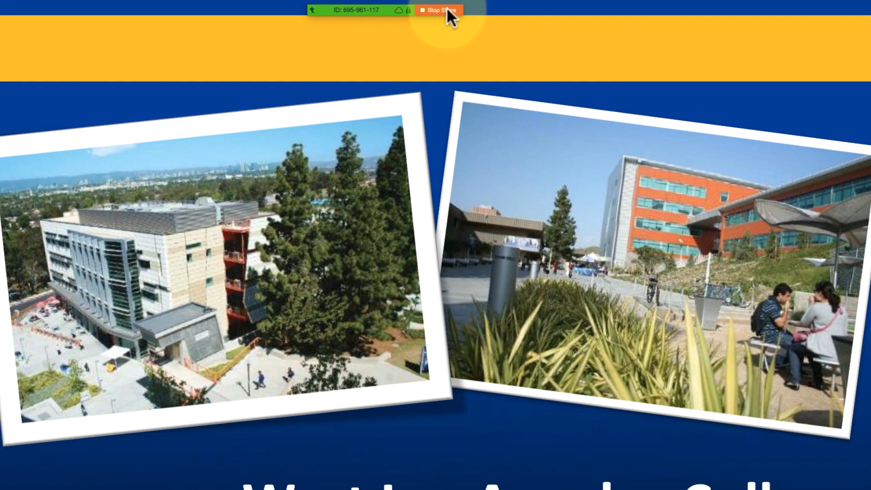
# Stop screen sharing and end the lecture meeting for all participants.
pyautogui.click(447, 10)
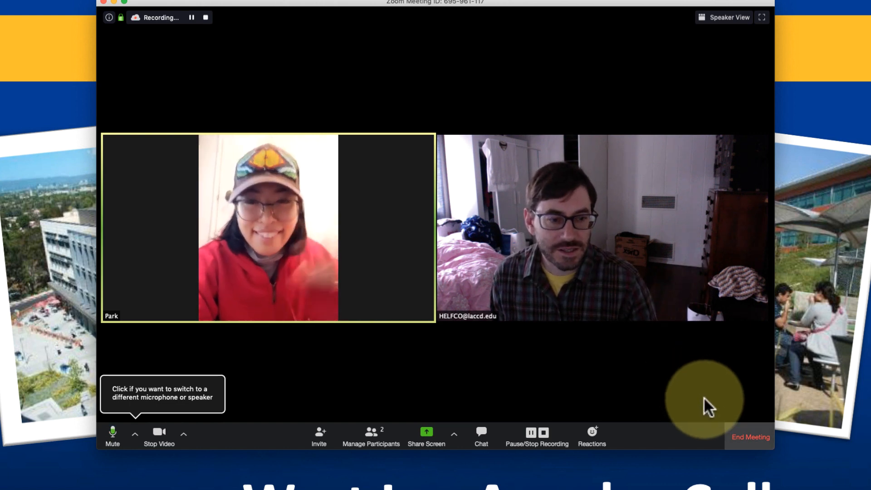
pyautogui.click(739, 436)
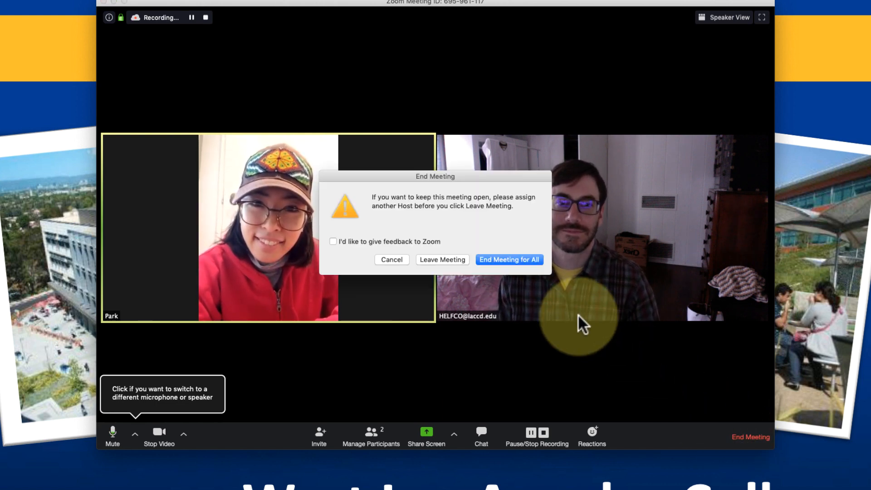
pyautogui.click(502, 257)
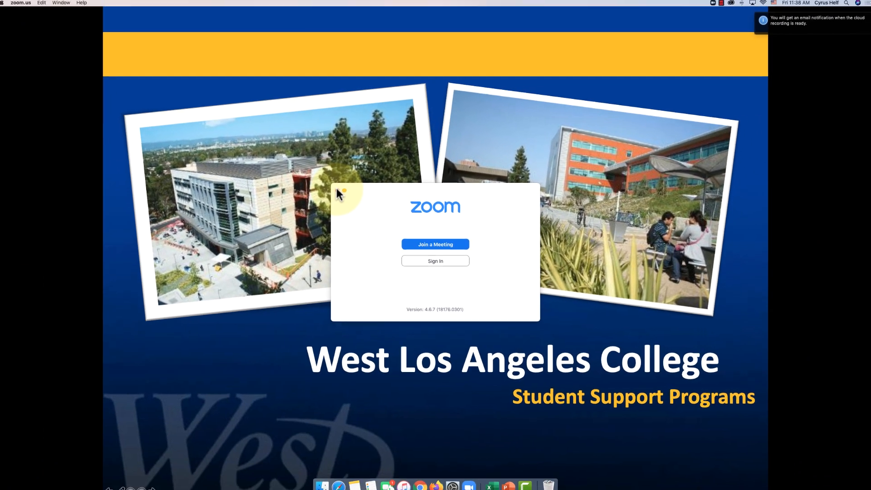
# Close the Zoom window, exit the slideshow, and bring the browser to the front.
pyautogui.click(336, 188)
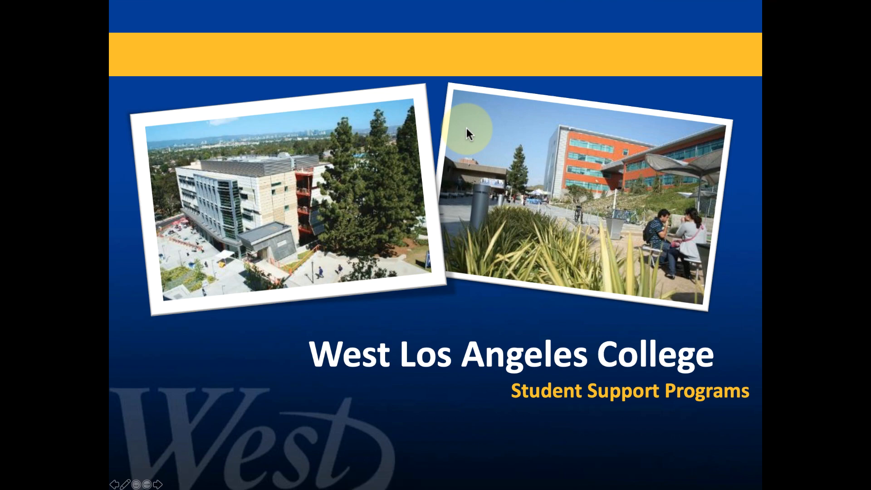
pyautogui.press('Escape')
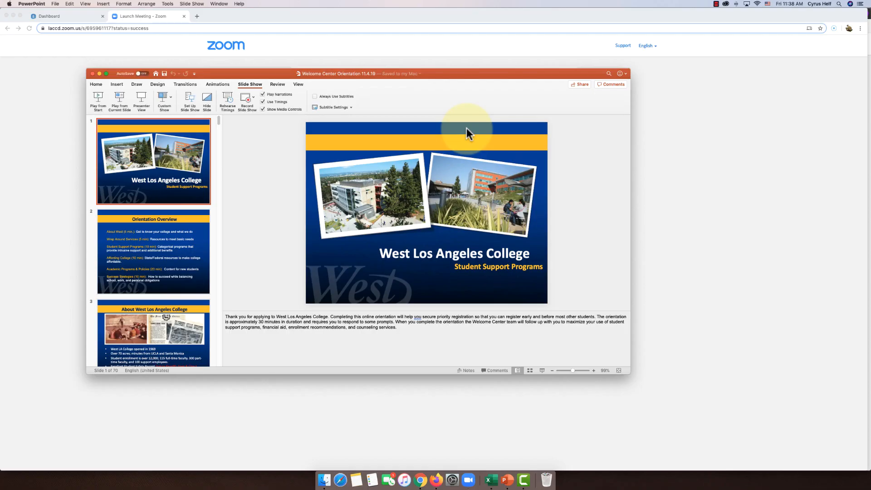
pyautogui.doubleClick(420, 74)
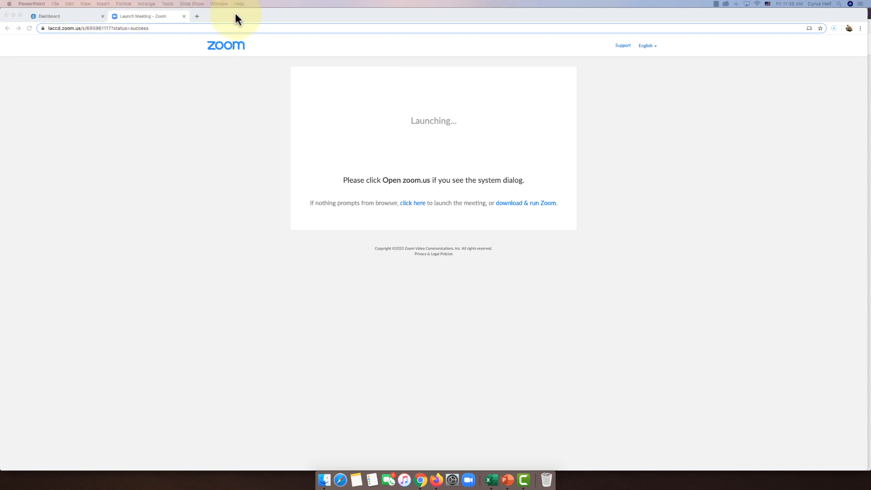
pyautogui.moveTo(235, 14); pyautogui.dragTo(264, 13)
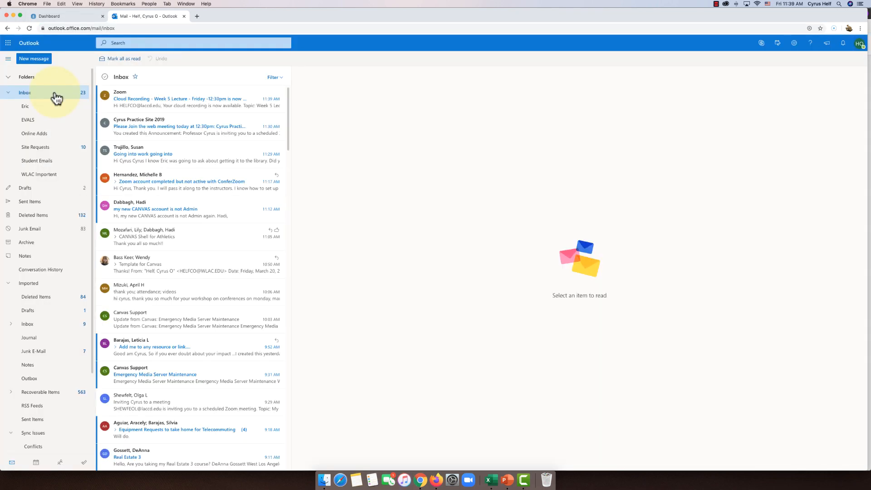
# Open the Zoom cloud recording email and select its 'Share recording with viewers' link.
pyautogui.click(156, 103)
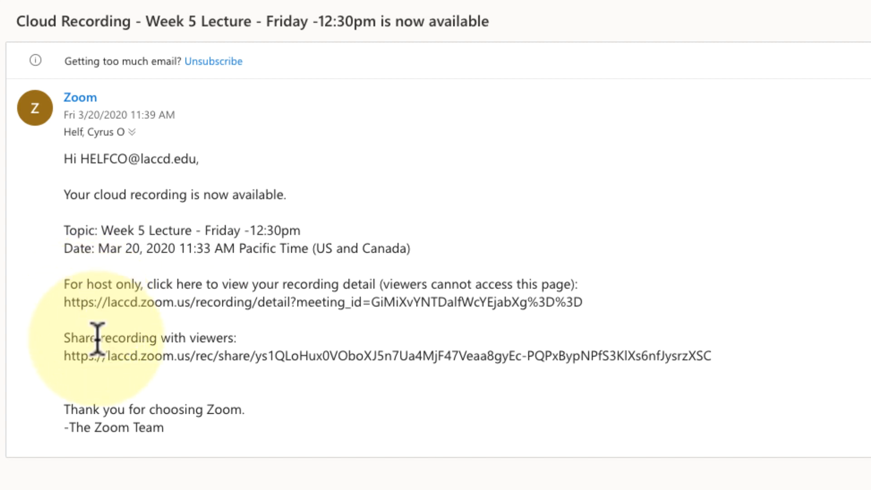
pyautogui.click(63, 357)
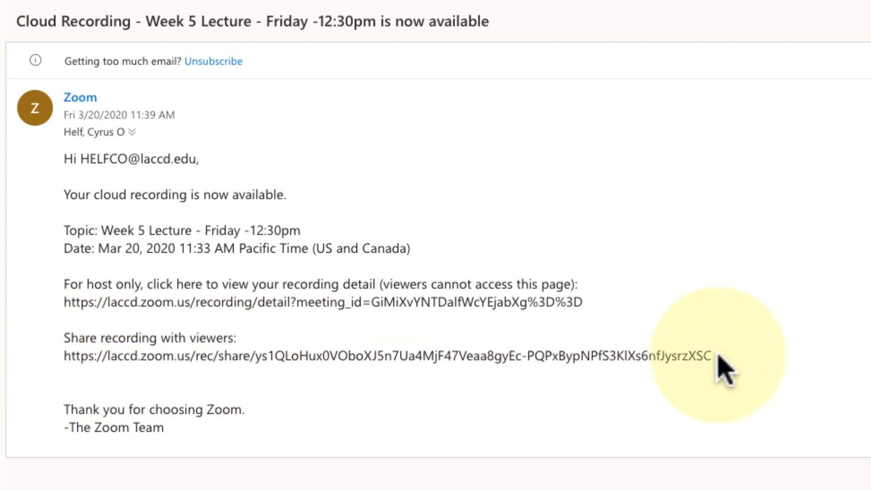
pyautogui.moveTo(718, 356); pyautogui.dragTo(49, 359)
pyautogui.hotkey('ctrl', 'c')
# From the Dashboard, add a new page 'Recorded Lectures' to the practice course's Headers module.
pyautogui.click(16, 9)
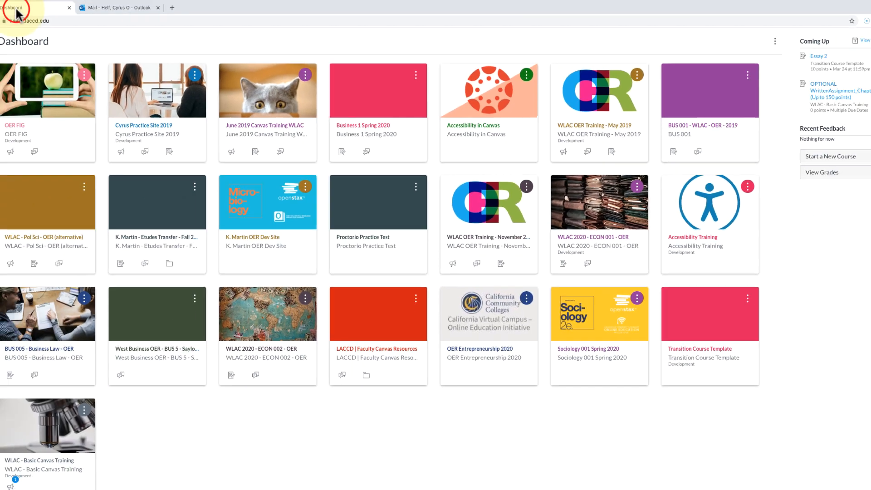
pyautogui.click(150, 129)
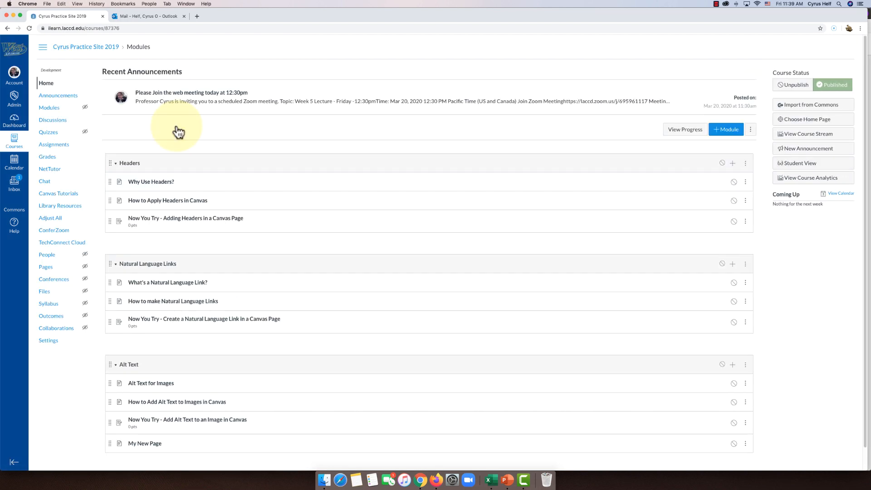
pyautogui.click(736, 168)
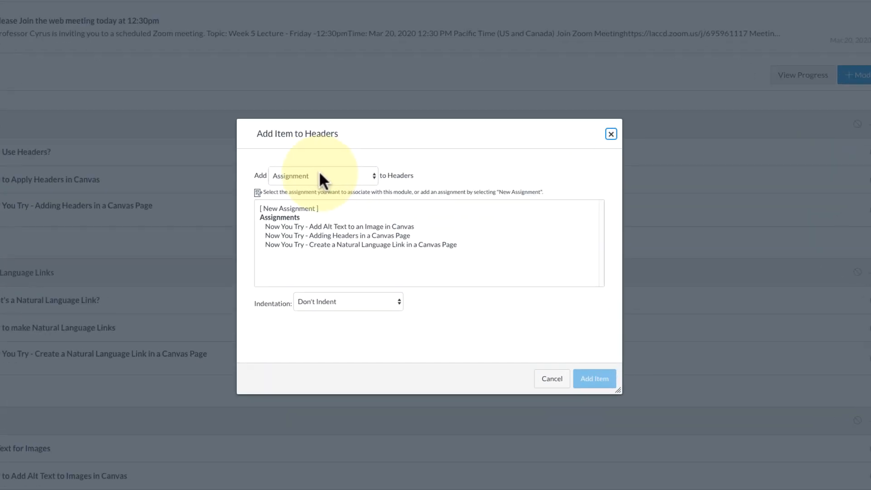
pyautogui.click(357, 196)
pyautogui.click(266, 189)
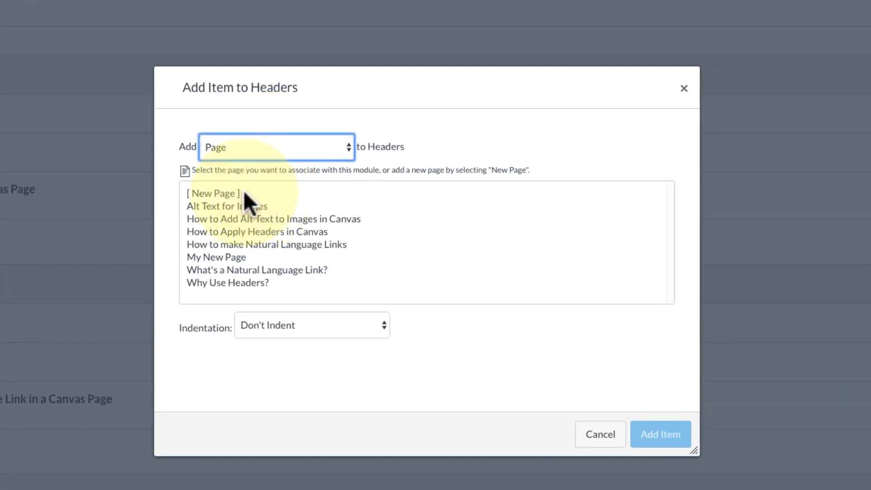
pyautogui.click(216, 193)
pyautogui.click(289, 327)
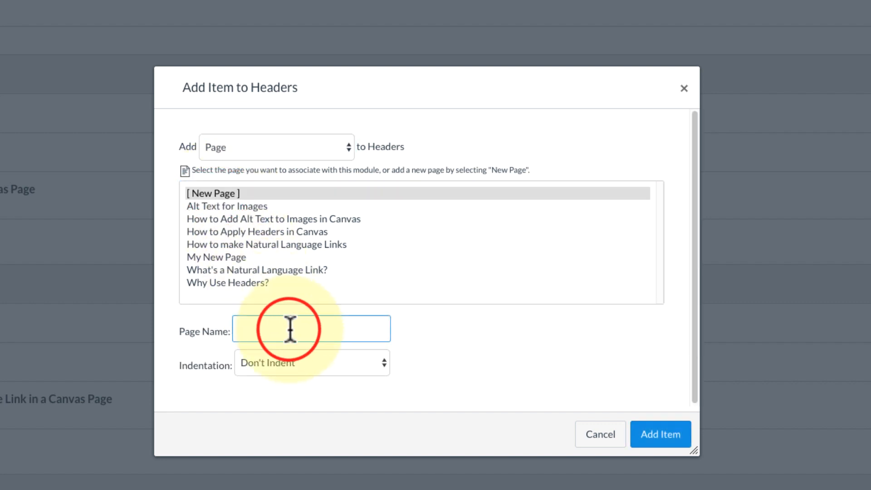
pyautogui.write('Recorded Lectures')
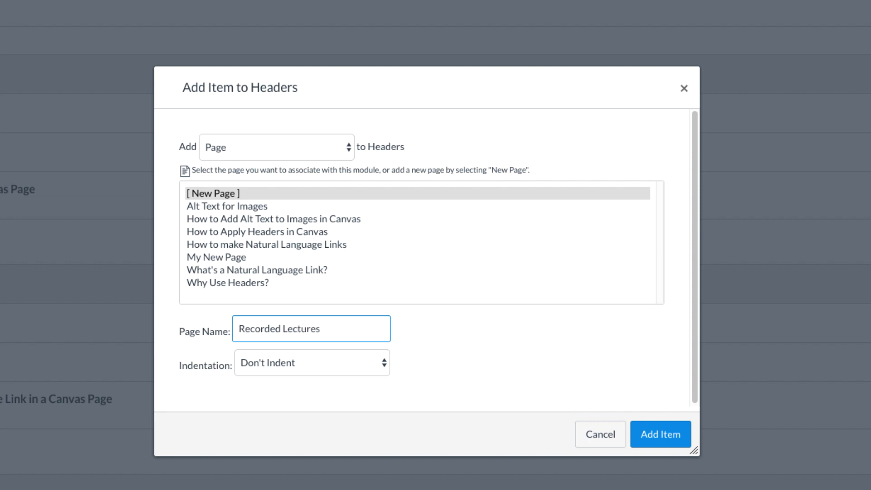
pyautogui.click(659, 433)
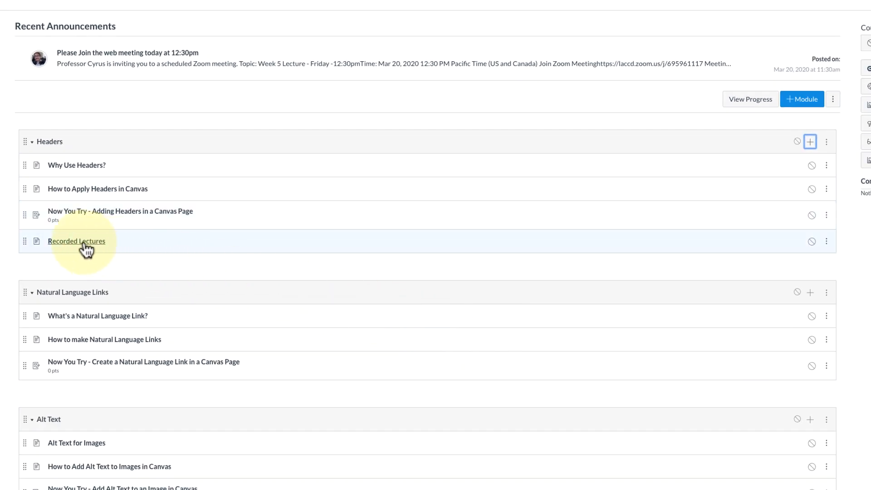
# Open the Recorded Lectures page for editing.
pyautogui.click(83, 244)
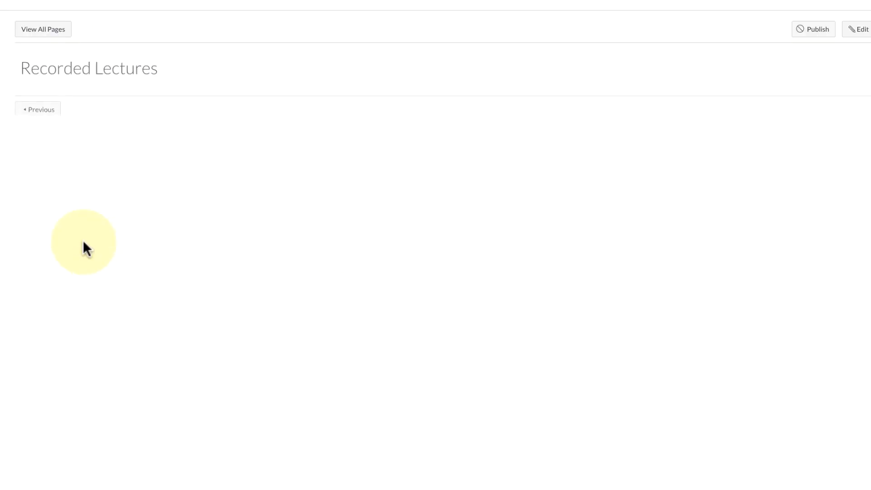
pyautogui.click(859, 30)
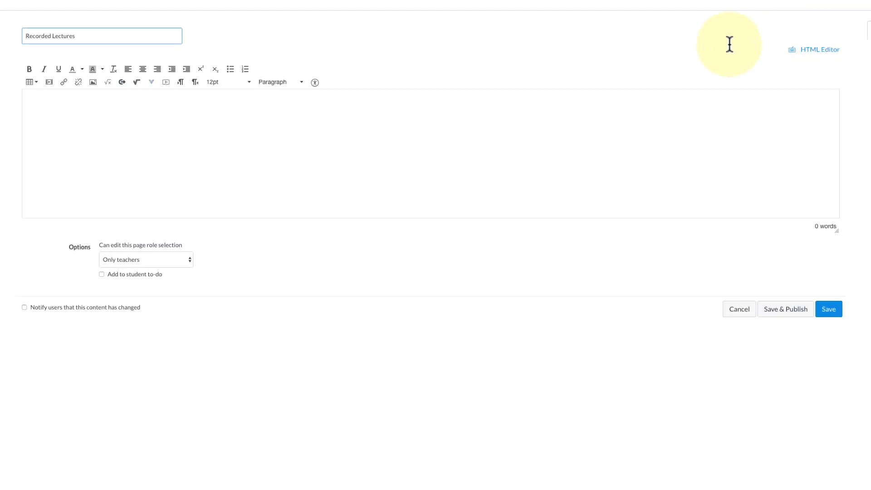
pyautogui.click(119, 110)
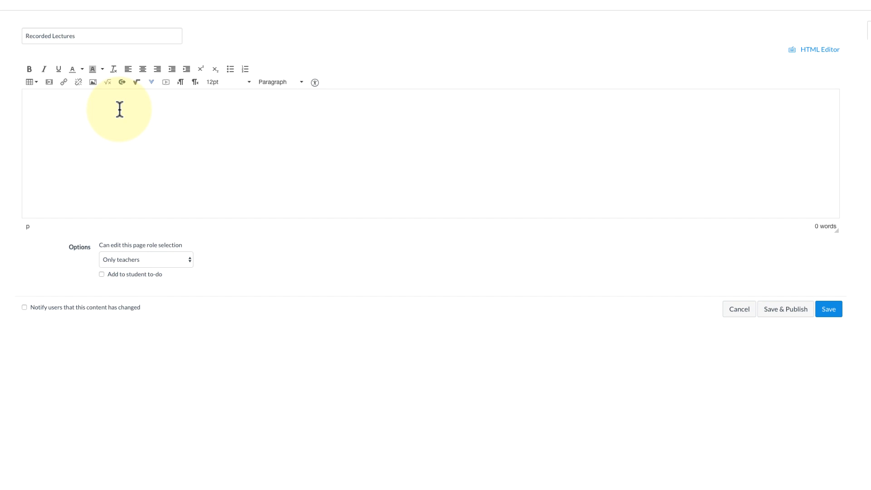
# Type 'March 20th Lecture', paste the Zoom share URL beneath it, and select the lecture text.
pyautogui.write('March 20th Lecture')
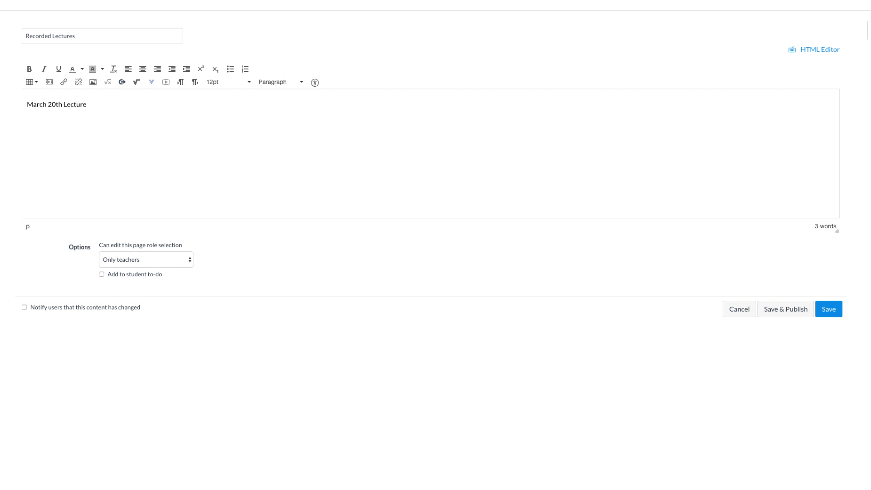
pyautogui.hotkey('ctrl', 'v')
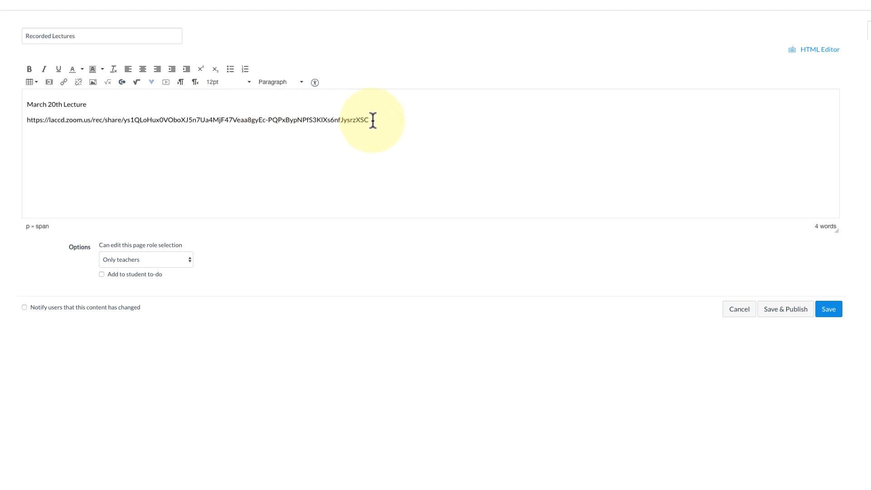
pyautogui.moveTo(369, 120); pyautogui.dragTo(28, 115)
pyautogui.hotkey('ctrl', 'c')
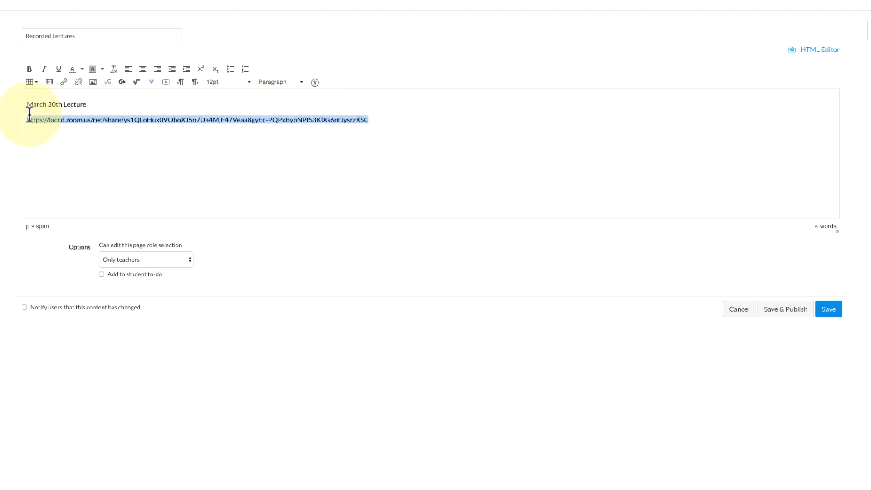
pyautogui.moveTo(86, 105); pyautogui.dragTo(29, 100)
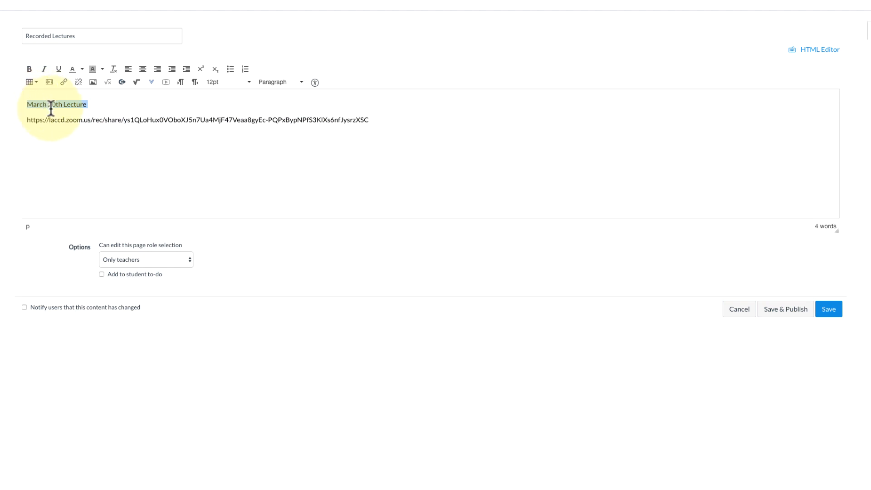
# Link 'March 20th Lecture' to the pasted Zoom recording URL.
pyautogui.click(63, 82)
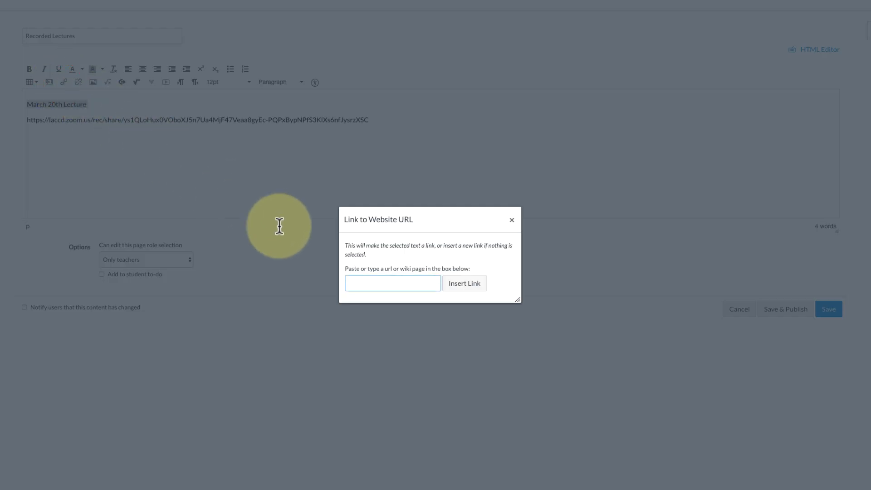
pyautogui.click(358, 279)
pyautogui.hotkey('ctrl', 'v')
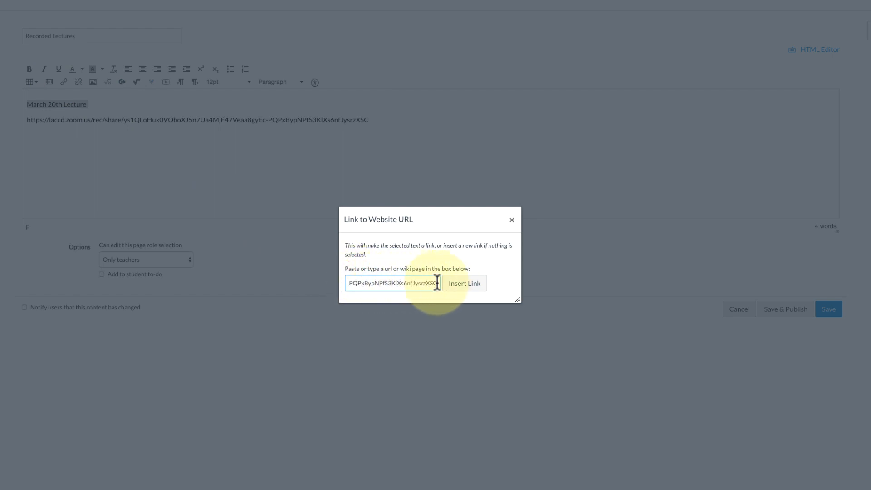
pyautogui.click(465, 285)
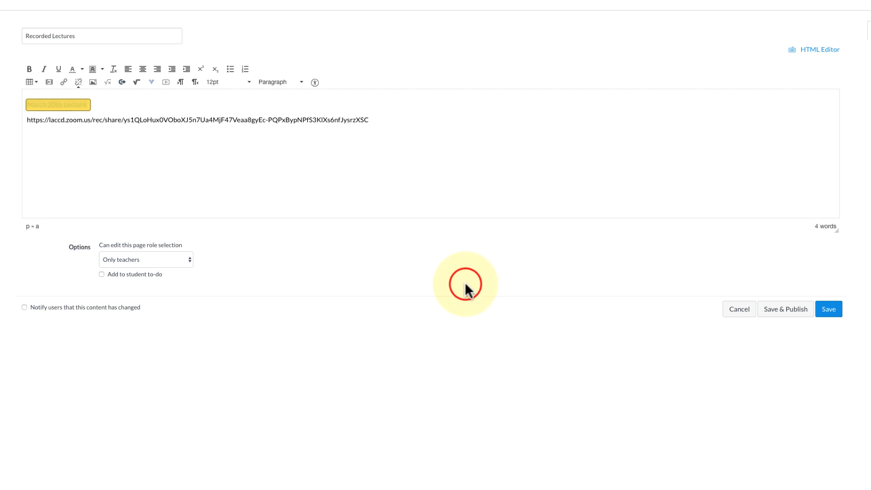
pyautogui.click(155, 137)
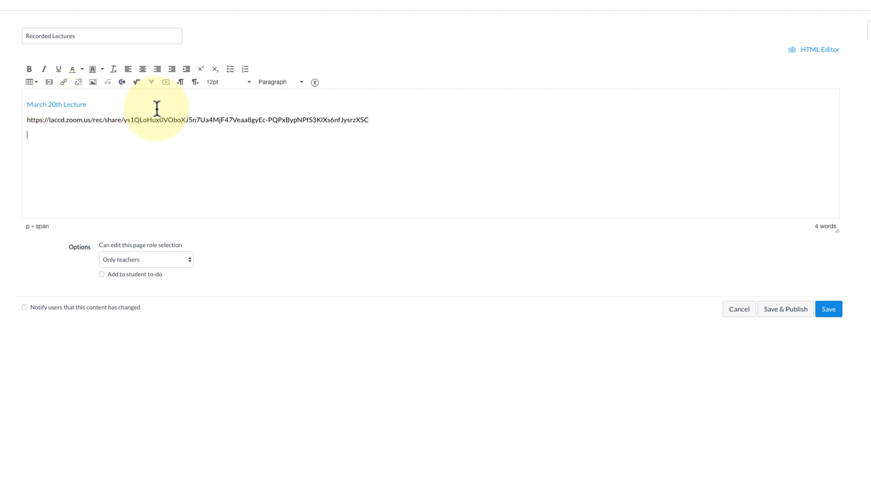
# Delete the raw URL line and Save & Publish the page.
pyautogui.moveTo(368, 120); pyautogui.dragTo(15, 123)
pyautogui.press('BackSpace')
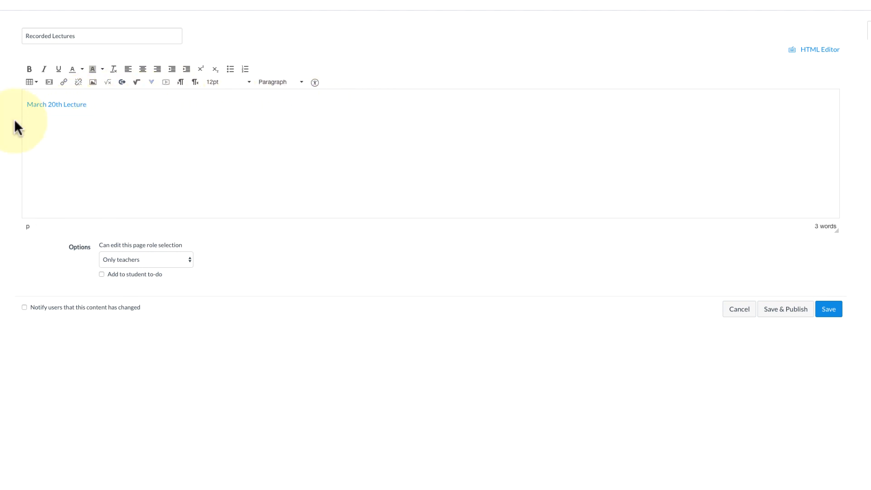
pyautogui.click(797, 313)
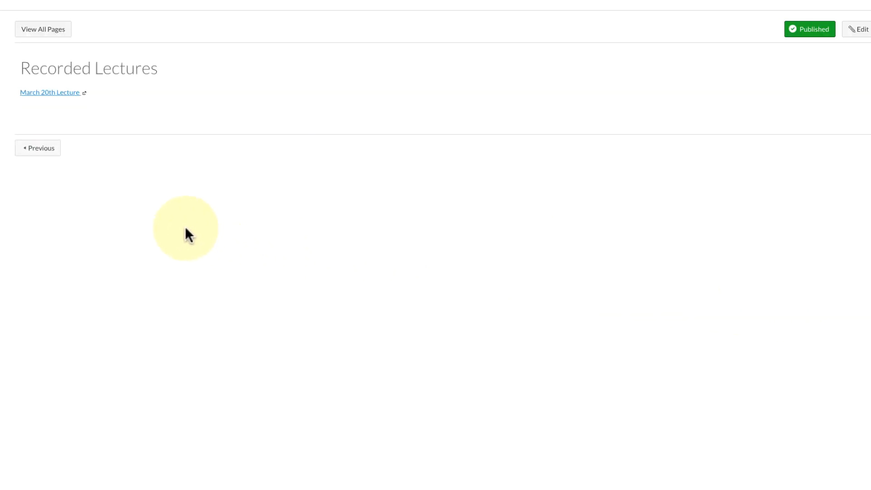
# Play the linked Week 5 recording muted, skip ahead to about 0:17, and download its 2 files.
pyautogui.click(40, 93)
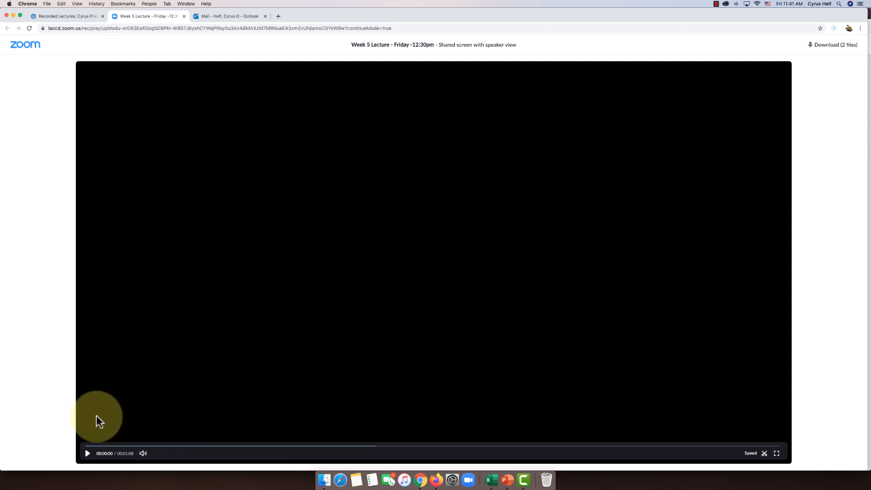
pyautogui.click(88, 454)
pyautogui.click(143, 453)
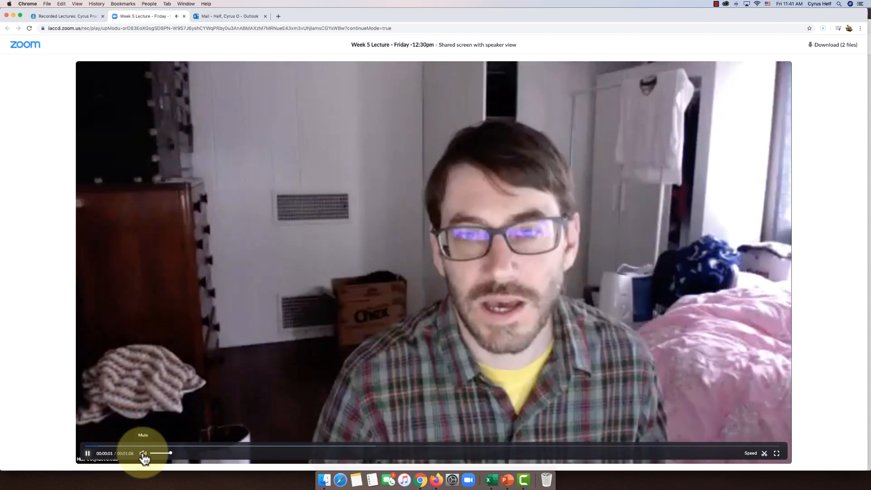
pyautogui.moveTo(214, 451); pyautogui.dragTo(262, 450)
pyautogui.click(829, 45)
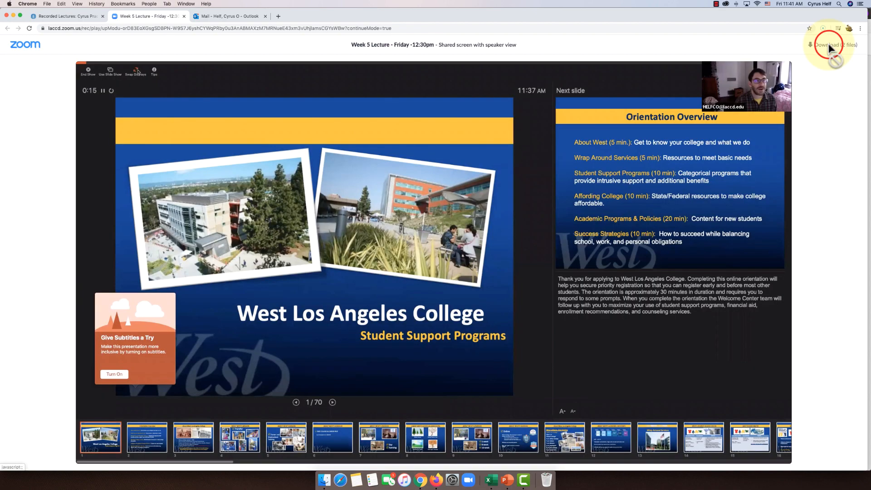